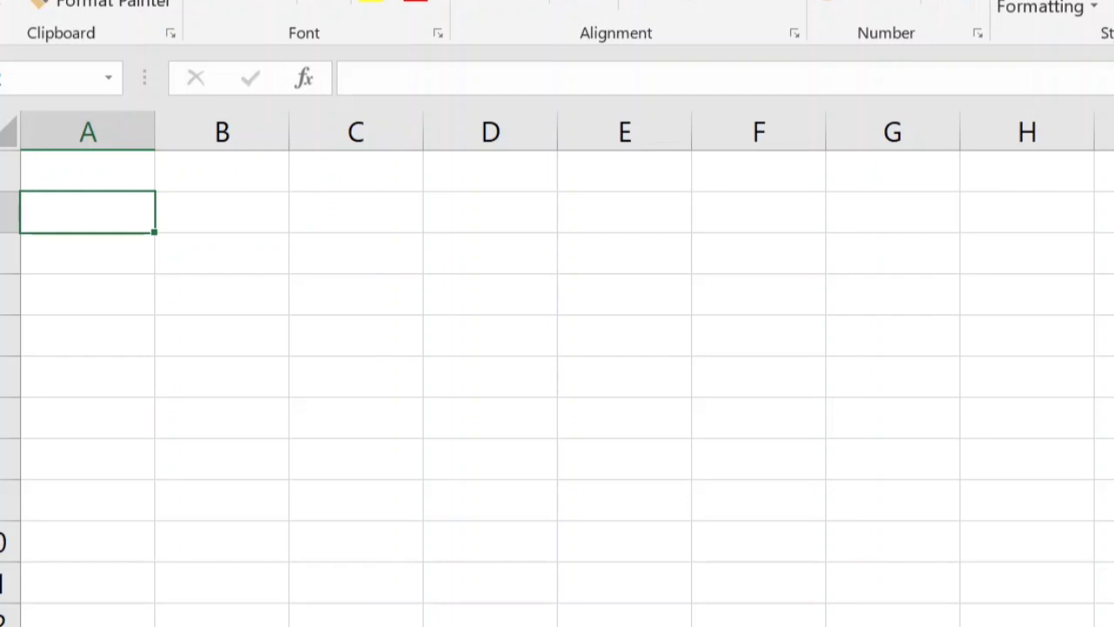
pyautogui.write('=find')
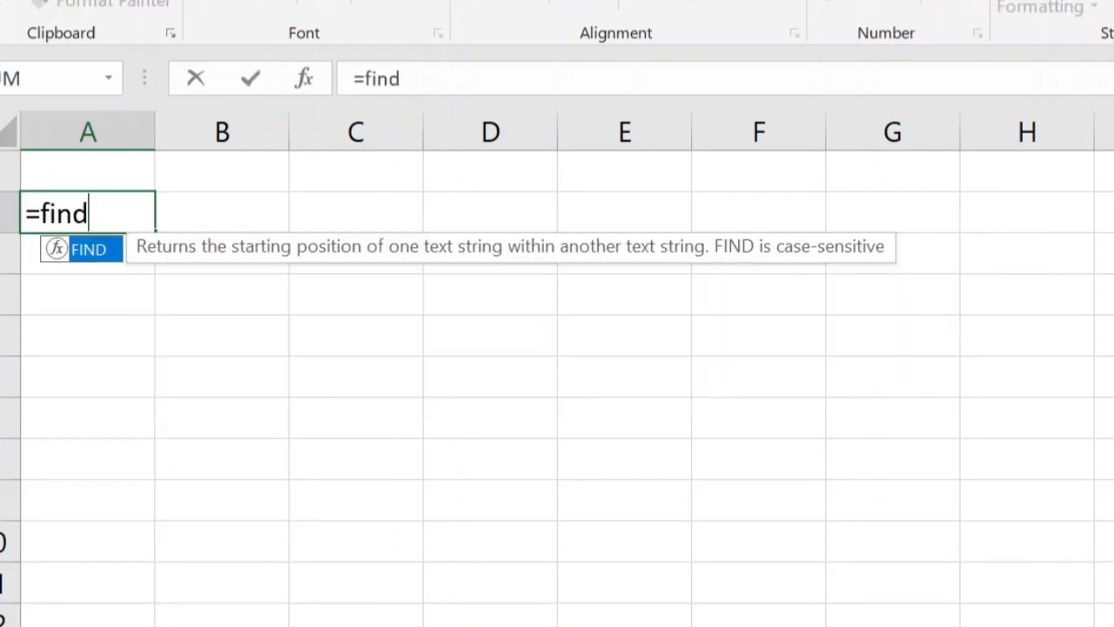
pyautogui.press('BackSpace')
pyautogui.press('BackSpace')
pyautogui.press('BackSpace')
pyautogui.press('BackSpace')
pyautogui.press('BackSpace')
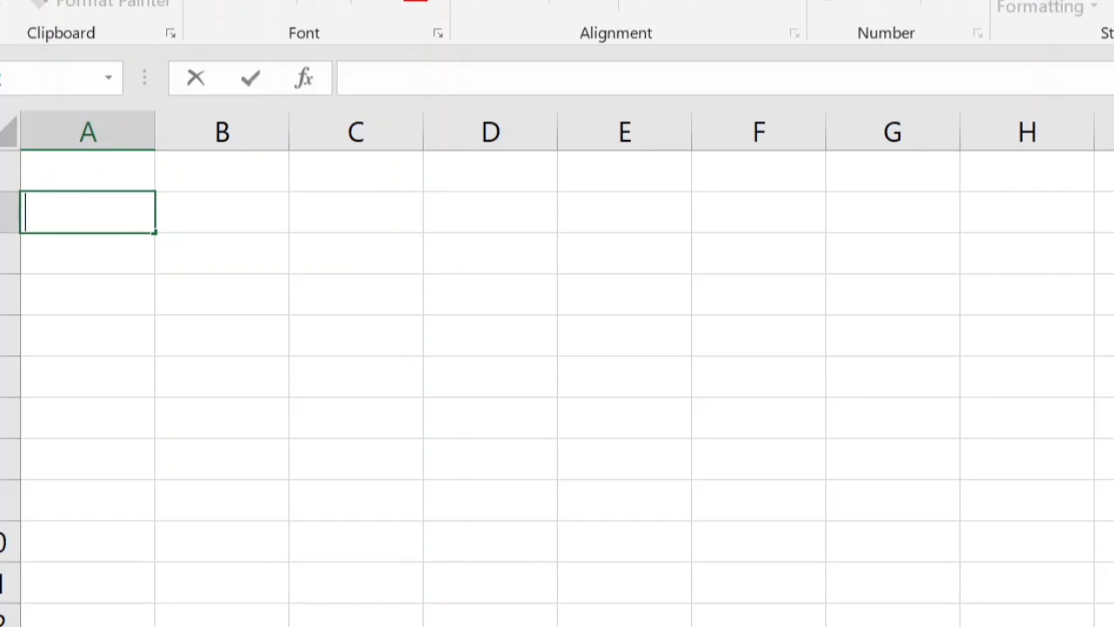
# Enter the description "Find function finds the position of a character within a text" in cell A2.
pyautogui.write('Fin')
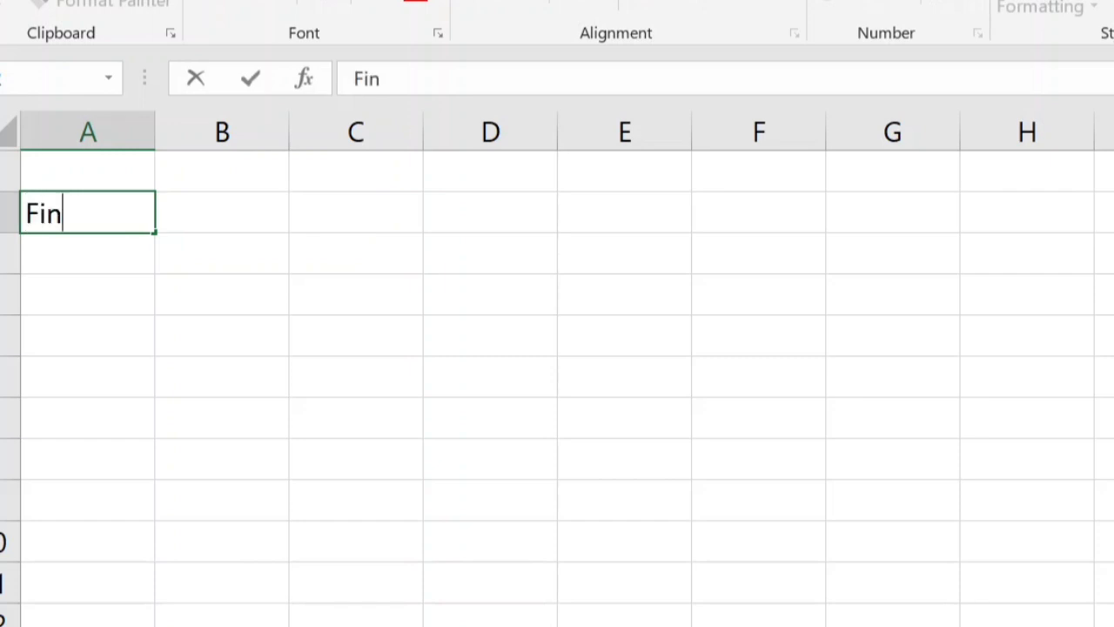
pyautogui.write('d func')
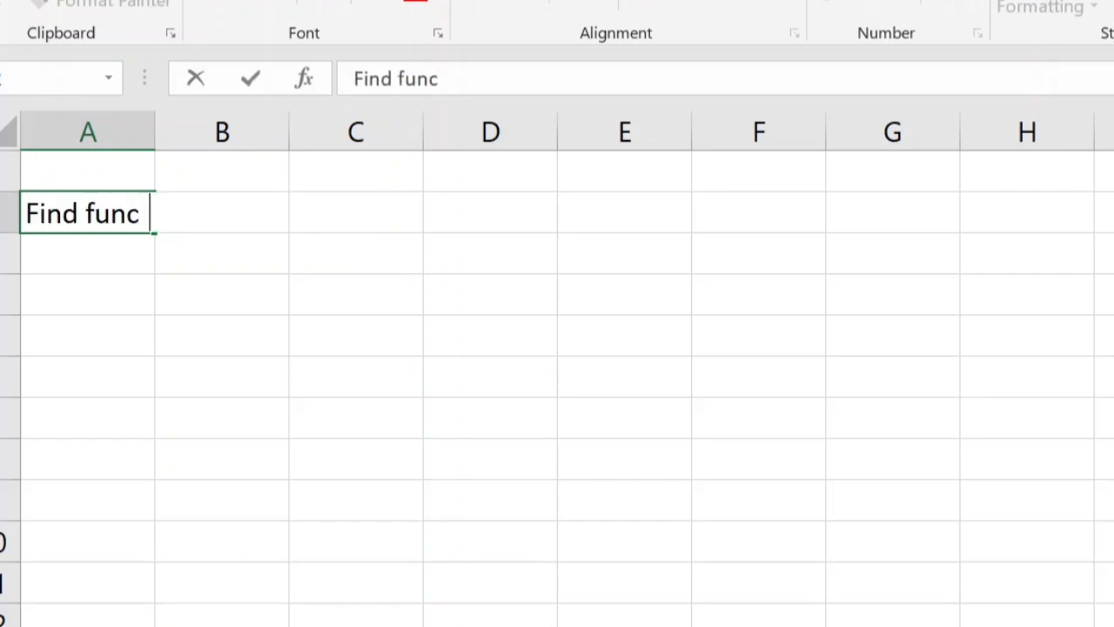
pyautogui.write('tion finds ')
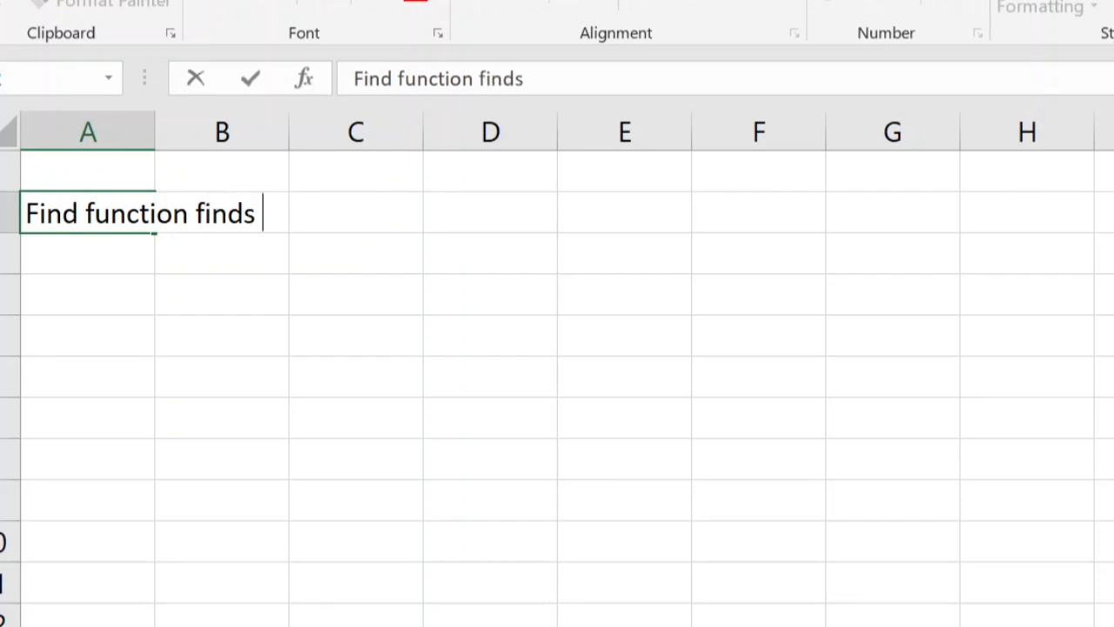
pyautogui.write('the posi')
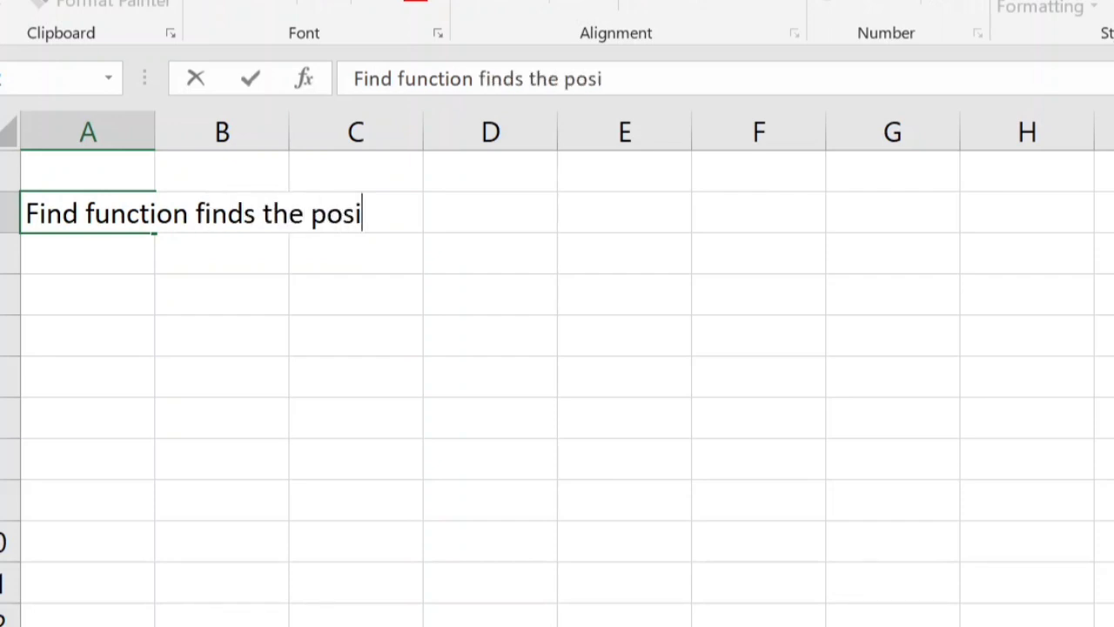
pyautogui.write('tion of ')
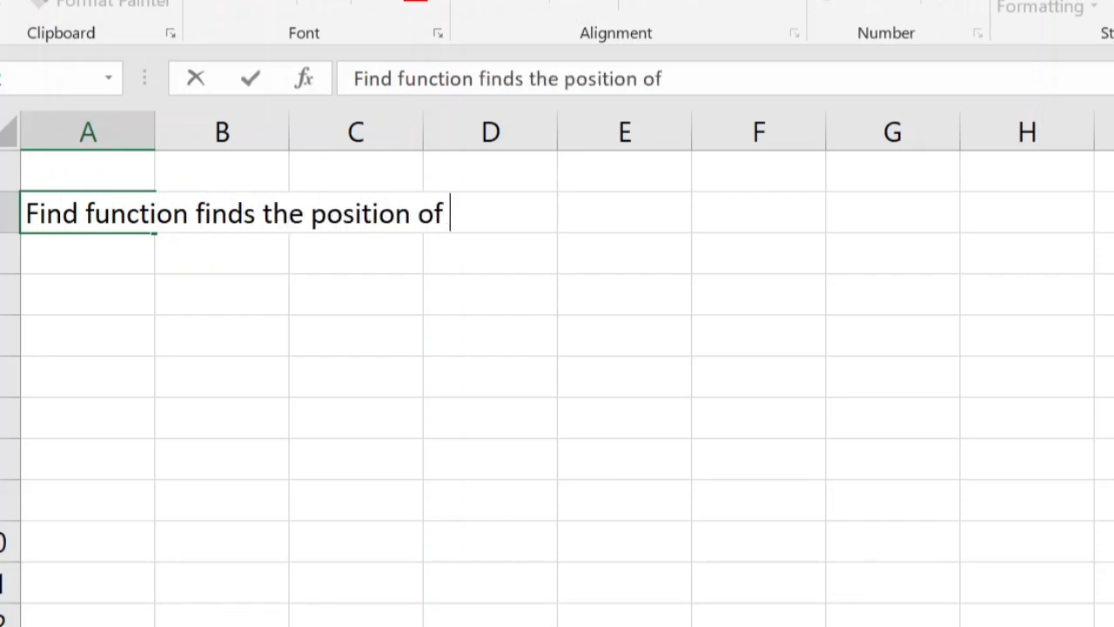
pyautogui.write('a charach')
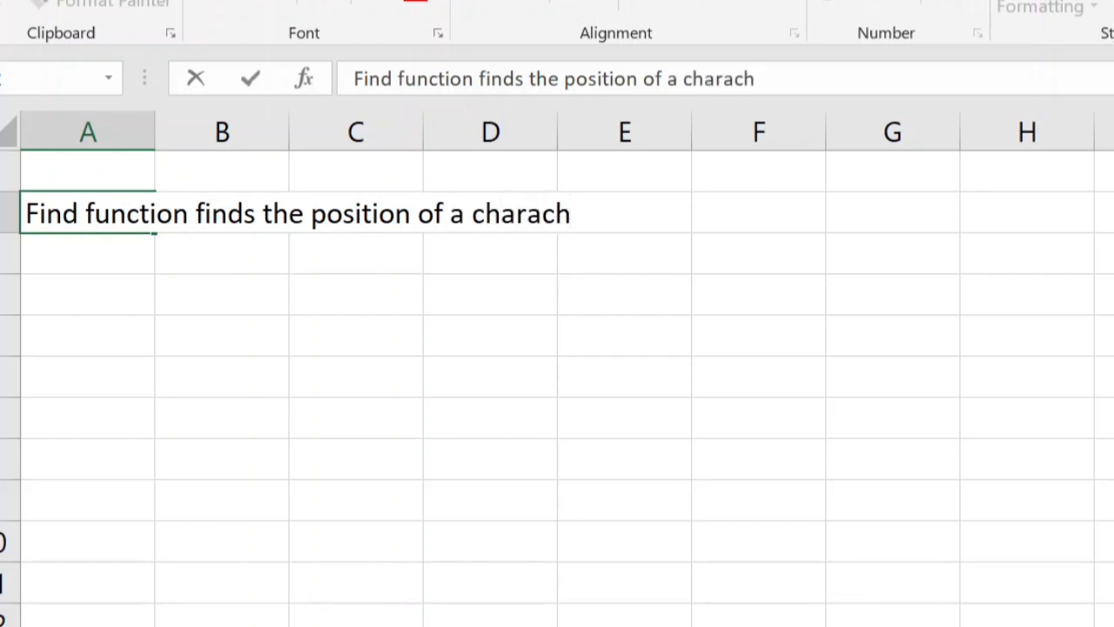
pyautogui.press('BackSpace')
pyautogui.write('ter ')
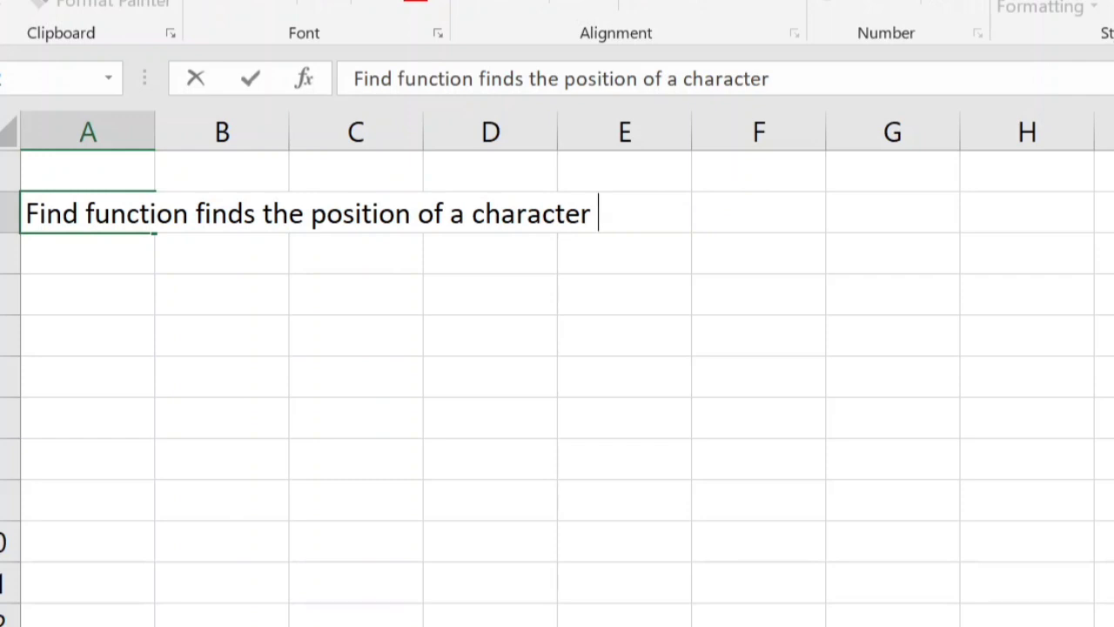
pyautogui.write('within a text')
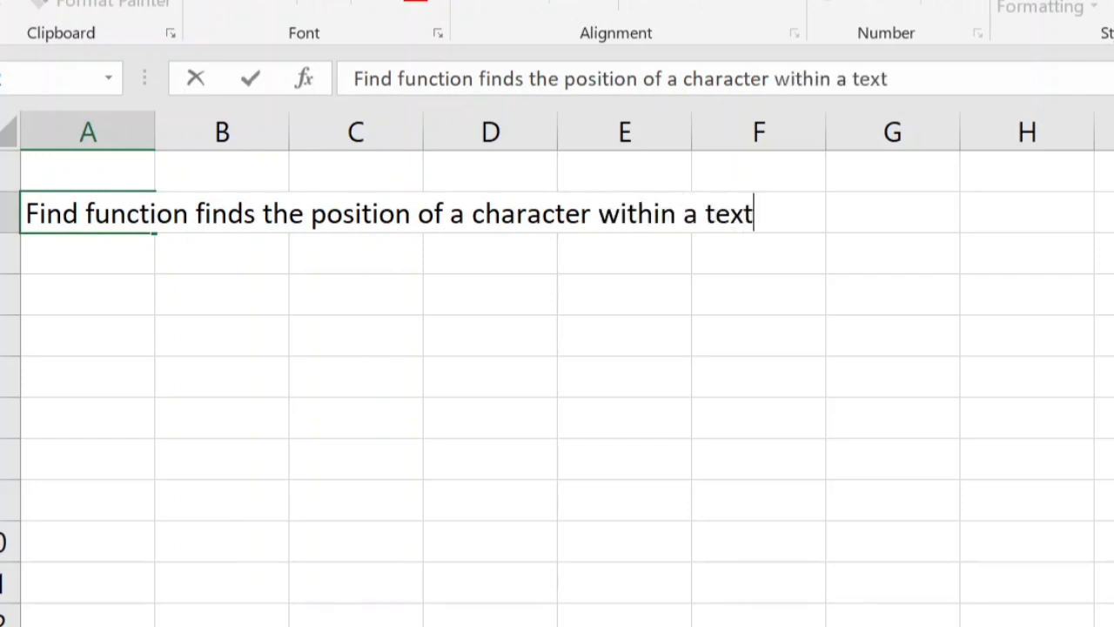
pyautogui.press('Return')
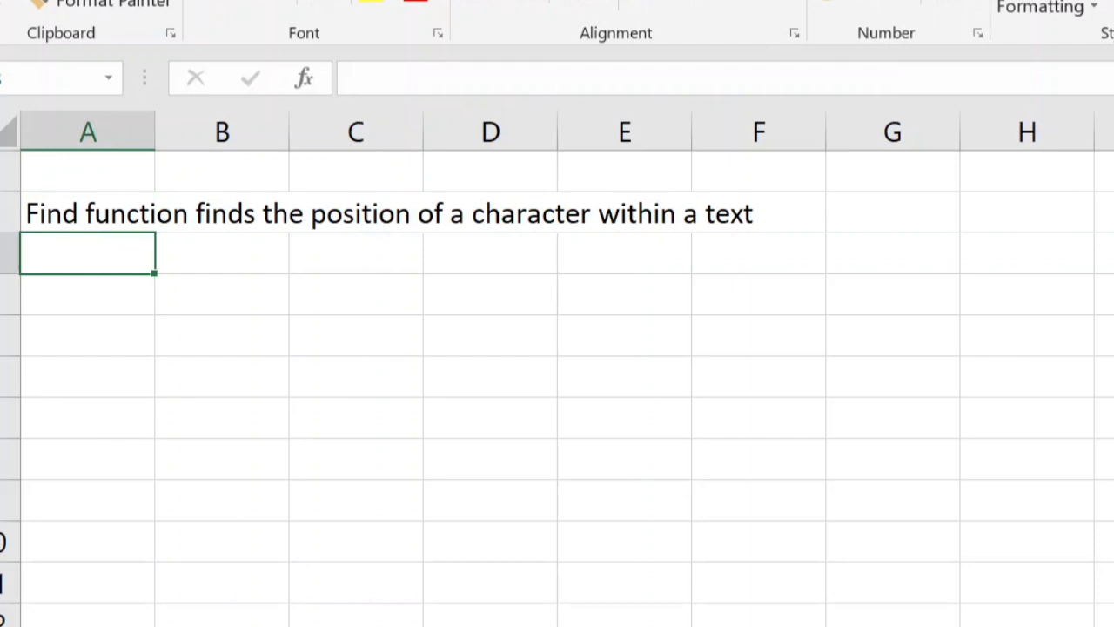
# Enter the sample word "function" in cell A5.
pyautogui.click(88, 335)
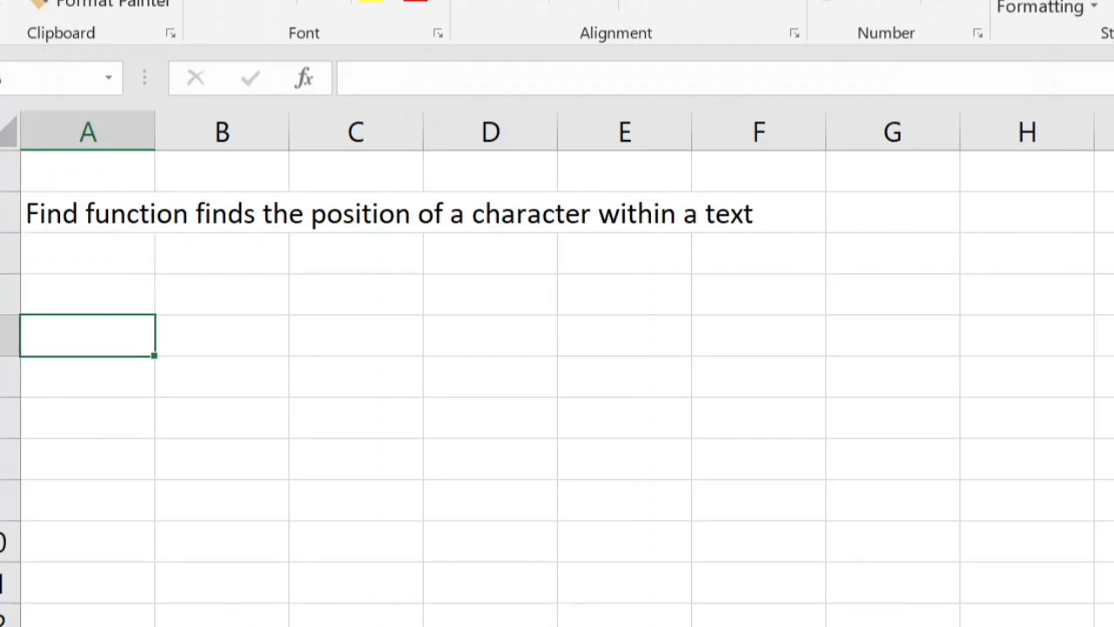
pyautogui.write('=')
pyautogui.press('BackSpace')
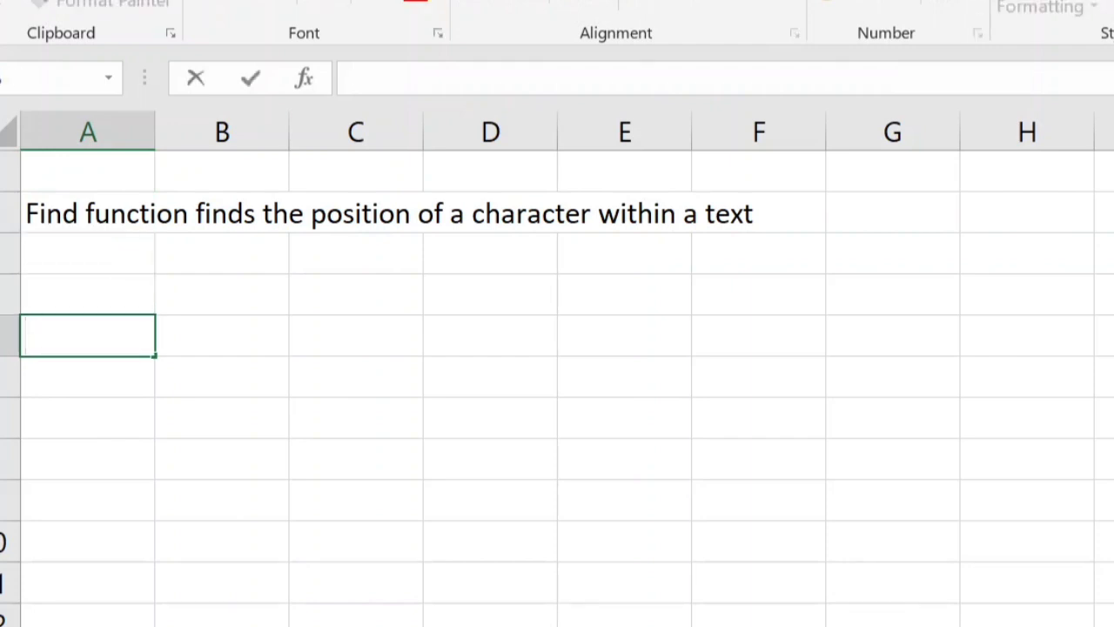
pyautogui.write('function')
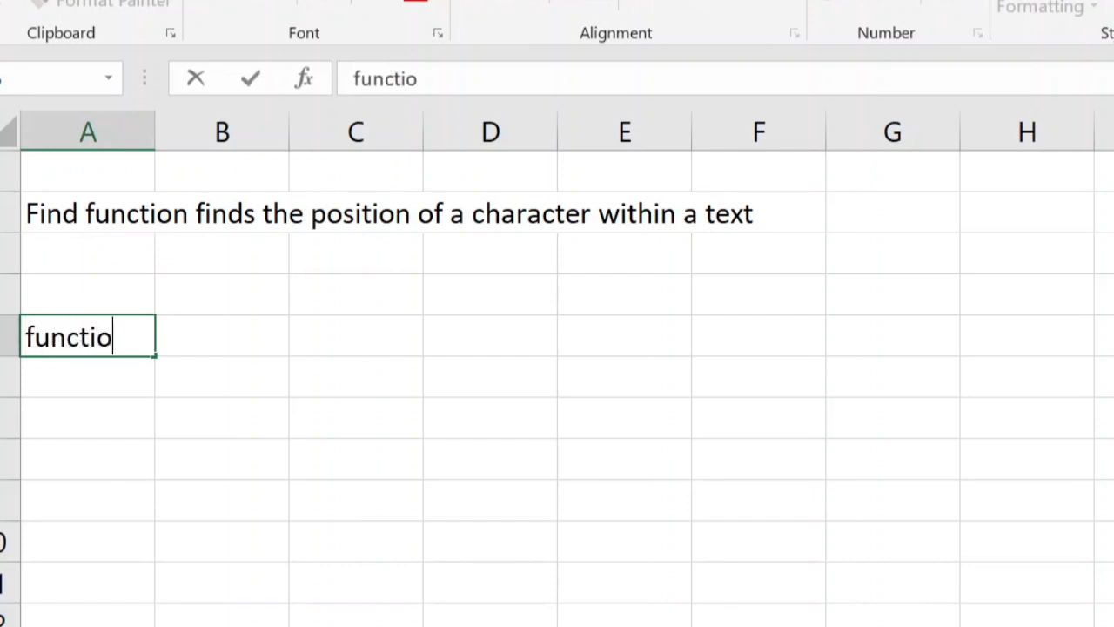
pyautogui.press('Tab')
# Enter the formula =FIND("c",A5,1) in cell B5 to locate the letter c in the sample word.
pyautogui.write('=fin')
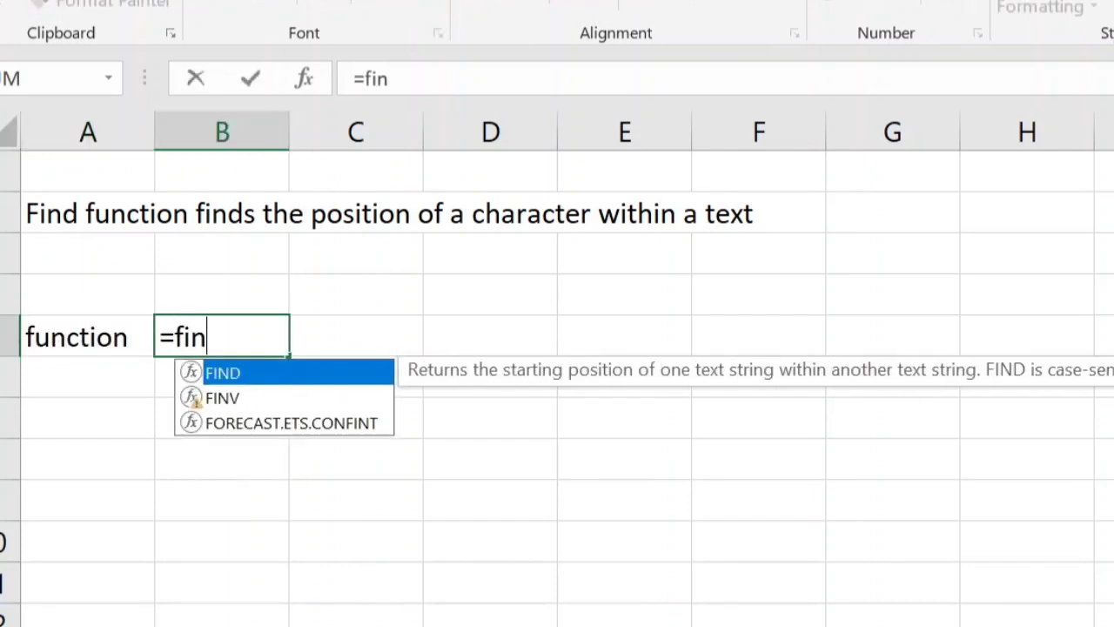
pyautogui.press('Tab')
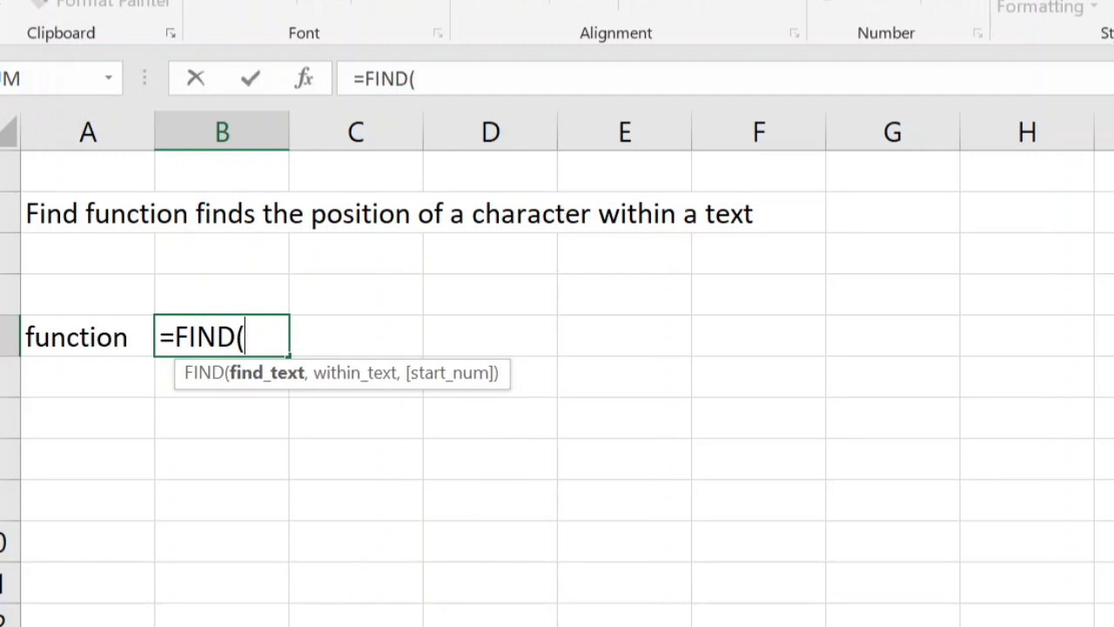
pyautogui.write('"c",')
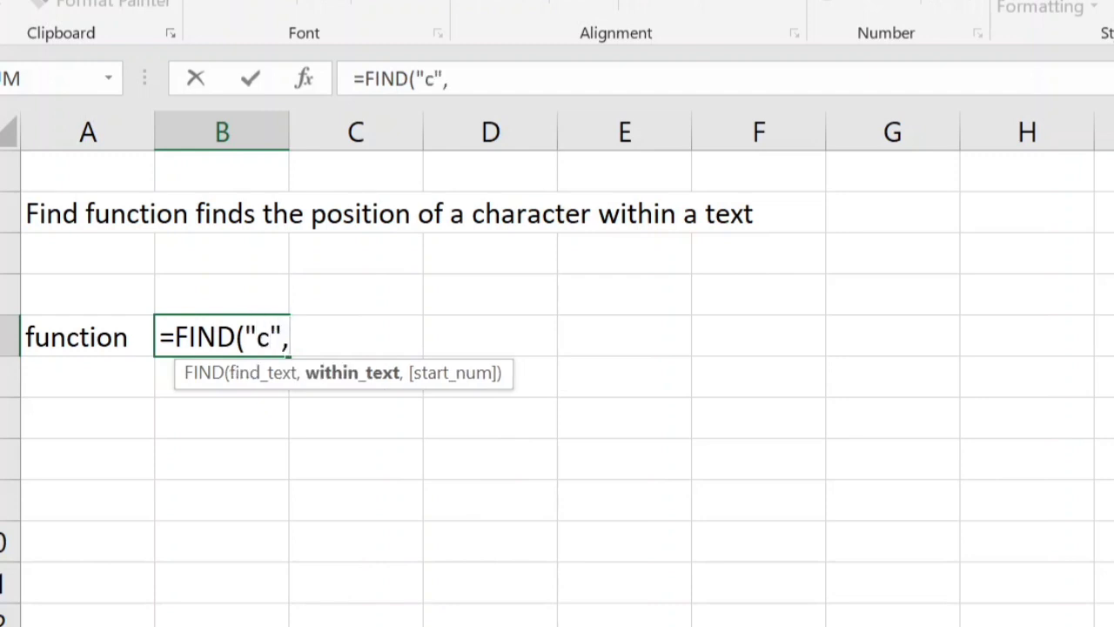
pyautogui.click(94, 327)
pyautogui.write(',1')
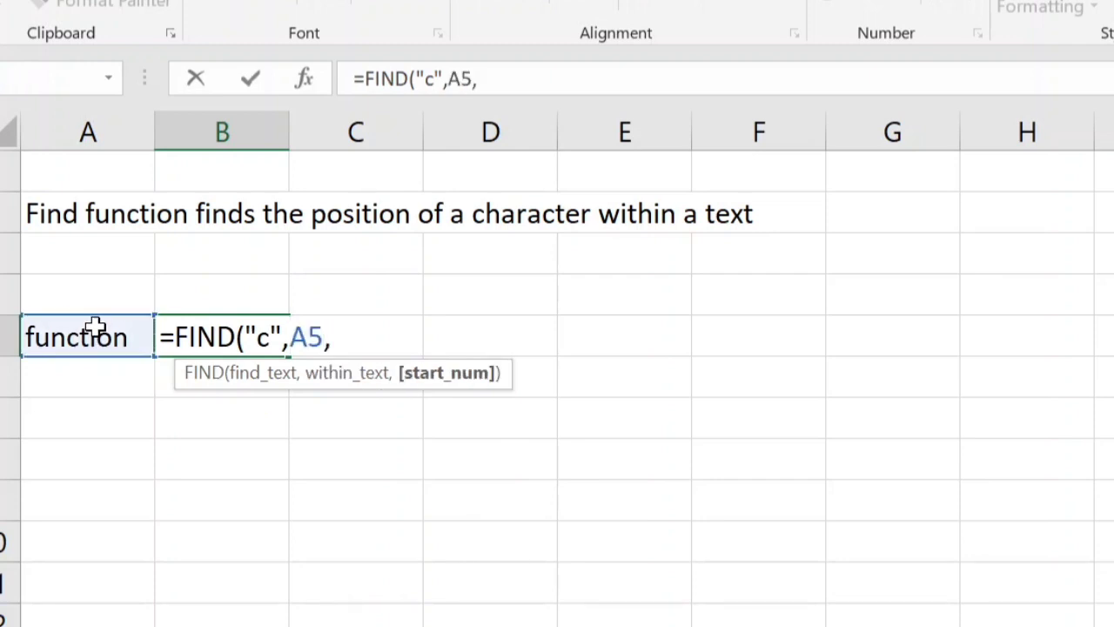
pyautogui.write(')')
pyautogui.press('Return')
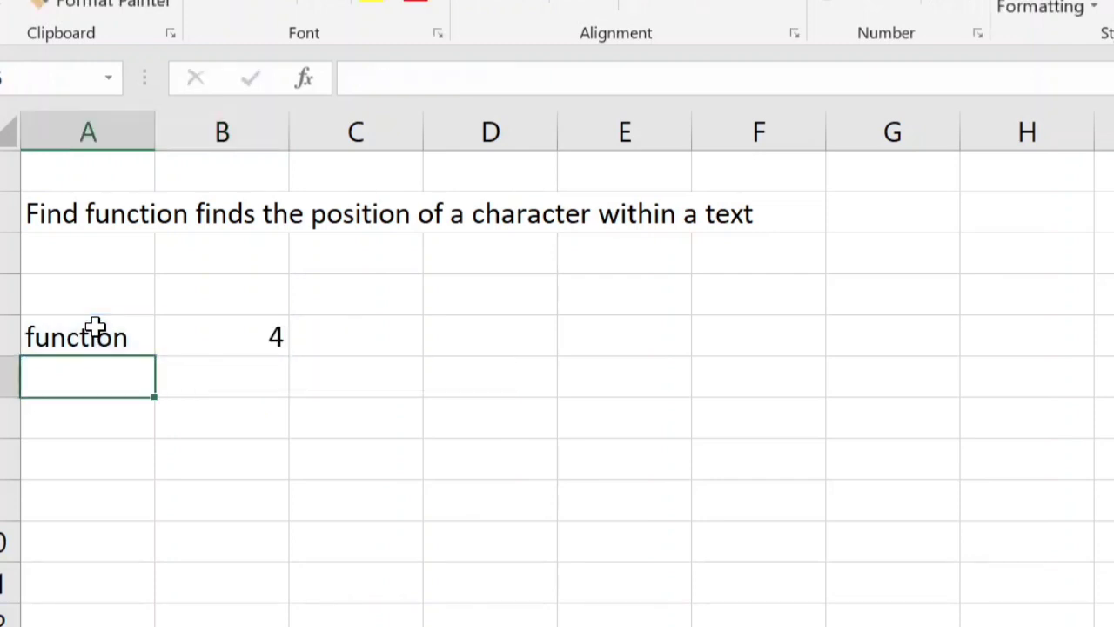
pyautogui.click(95, 326)
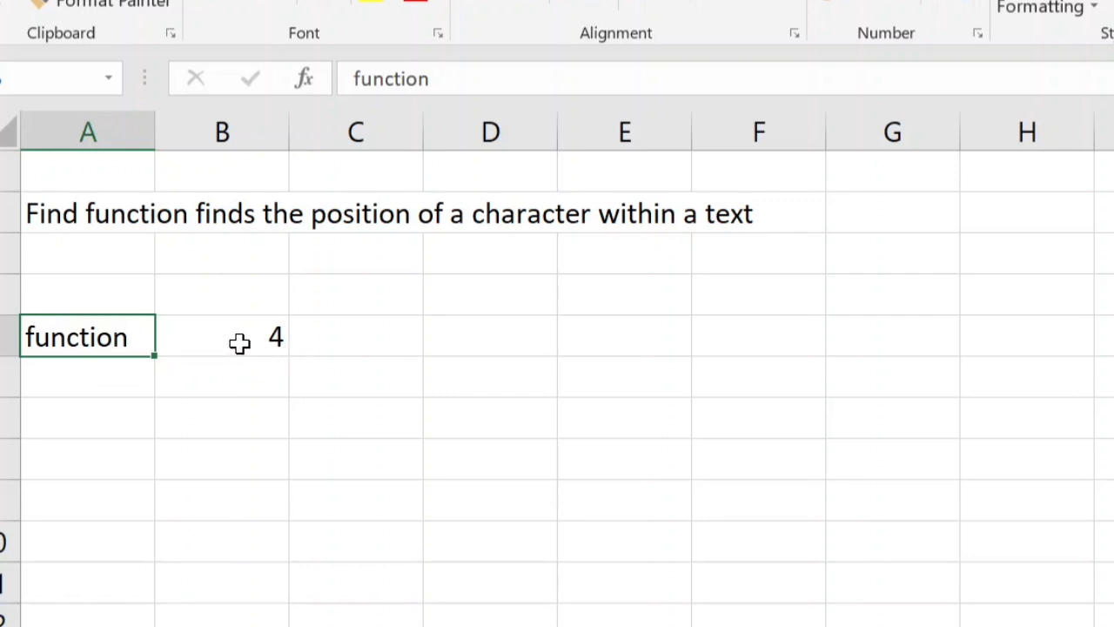
pyautogui.click(239, 344)
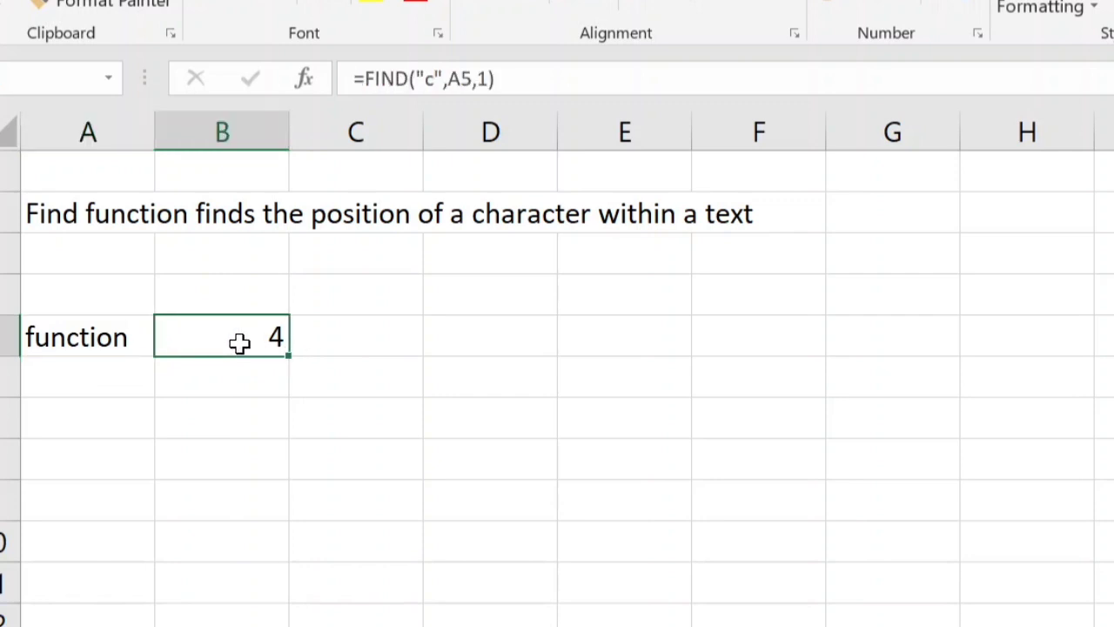
pyautogui.press('Left')
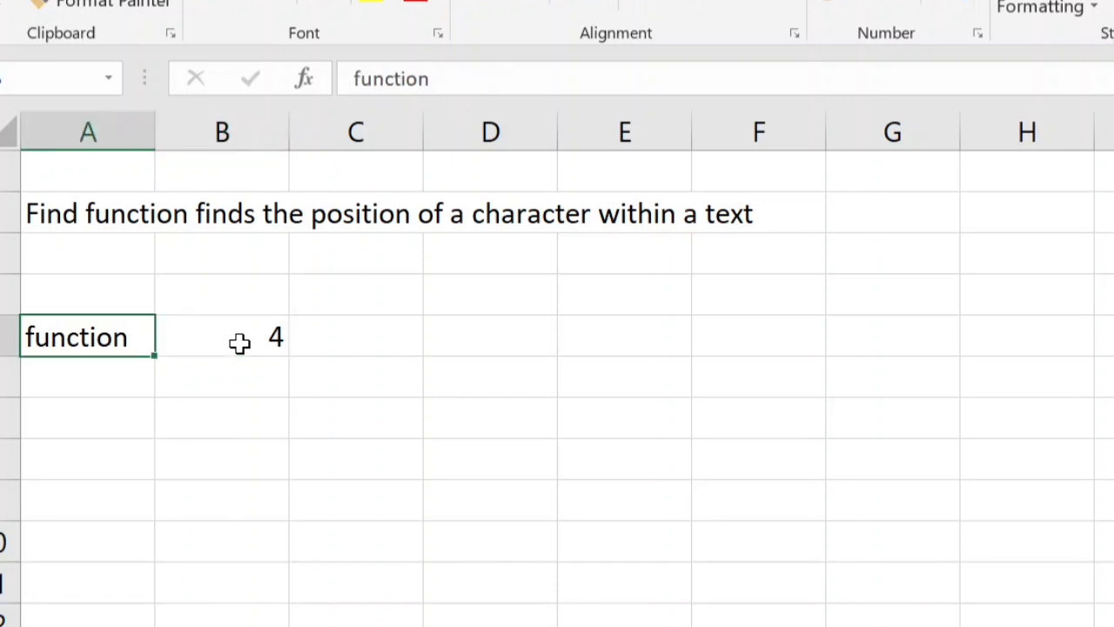
# Edit the FIND formula in cell B5, replacing the searched character "c" with "n".
pyautogui.click(240, 344)
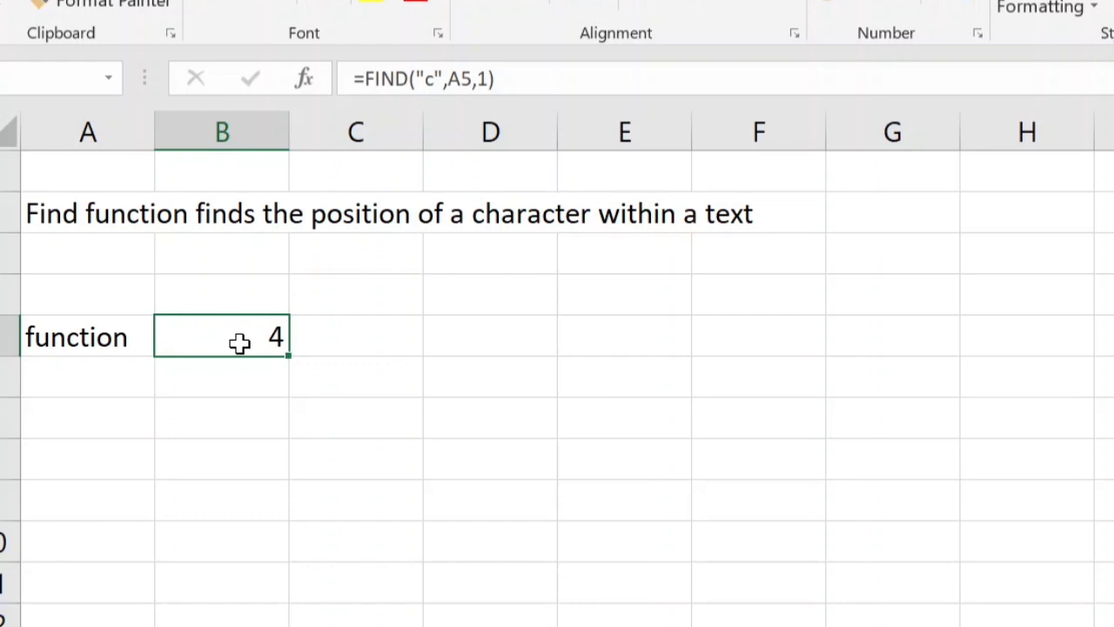
pyautogui.doubleClick(239, 343)
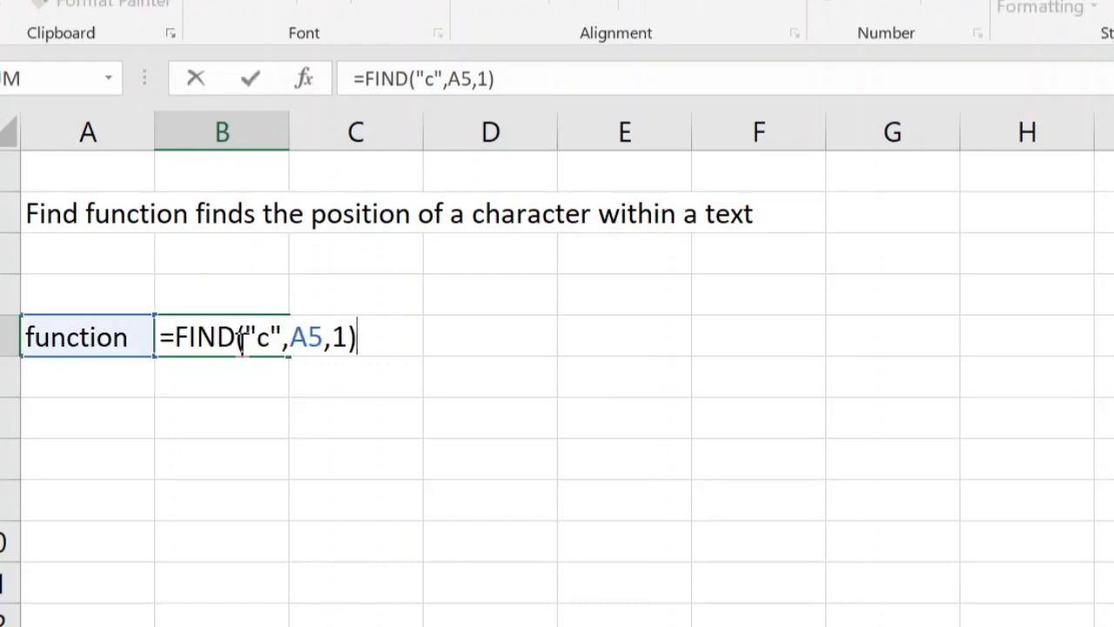
pyautogui.press('Left')
pyautogui.press('Left')
pyautogui.press('Left')
pyautogui.press('Left')
pyautogui.press('Left')
pyautogui.press('Left')
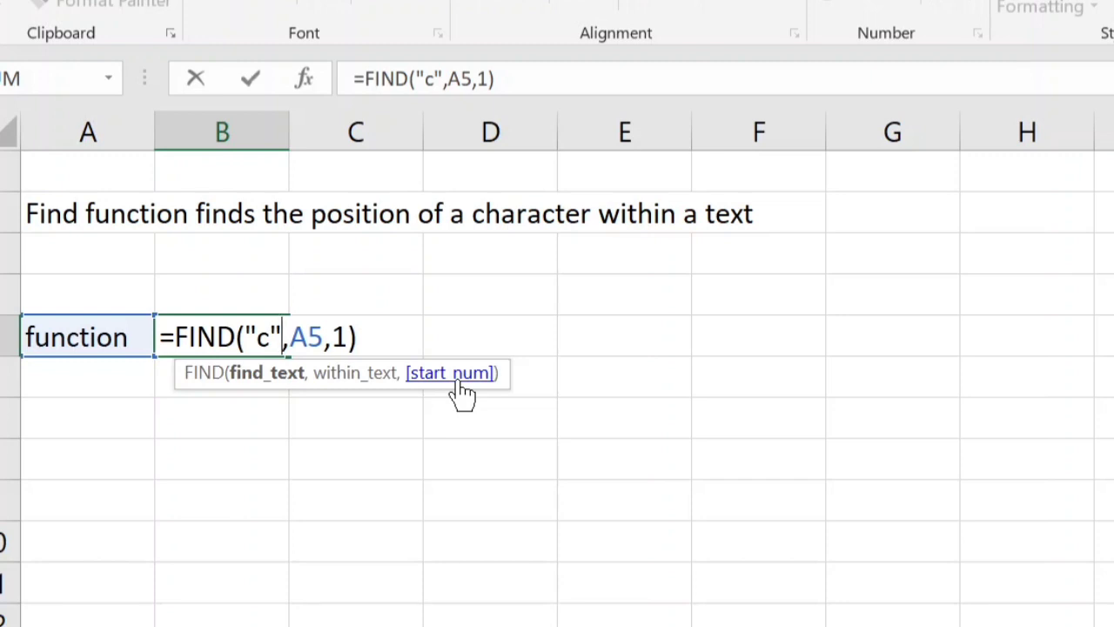
pyautogui.press('Left')
pyautogui.press('Left')
pyautogui.press('Right')
pyautogui.press('BackSpace')
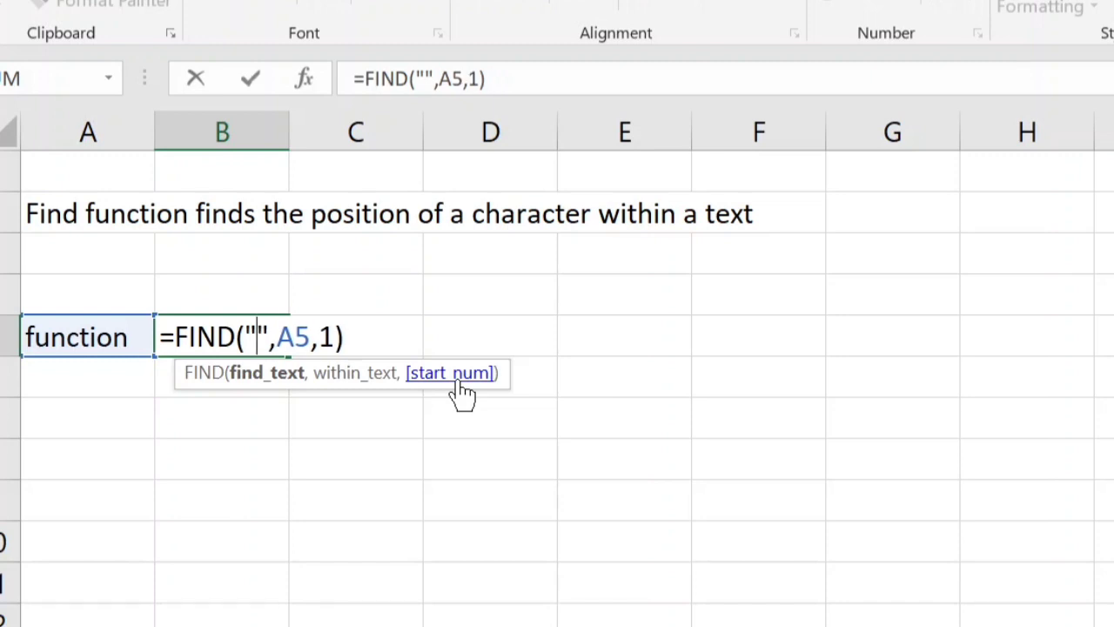
pyautogui.write('n')
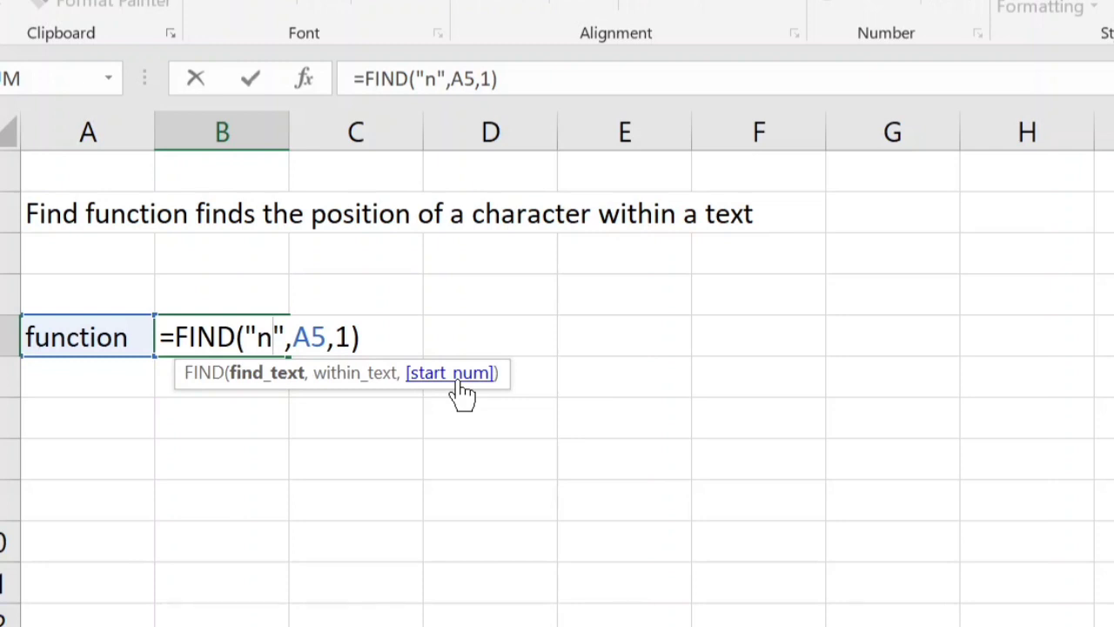
# Re-enter 1 as the start number of the FIND formula in B5 and commit the formula.
pyautogui.press('Right')
pyautogui.press('Right')
pyautogui.press('Right')
pyautogui.press('Right')
pyautogui.press('Right')
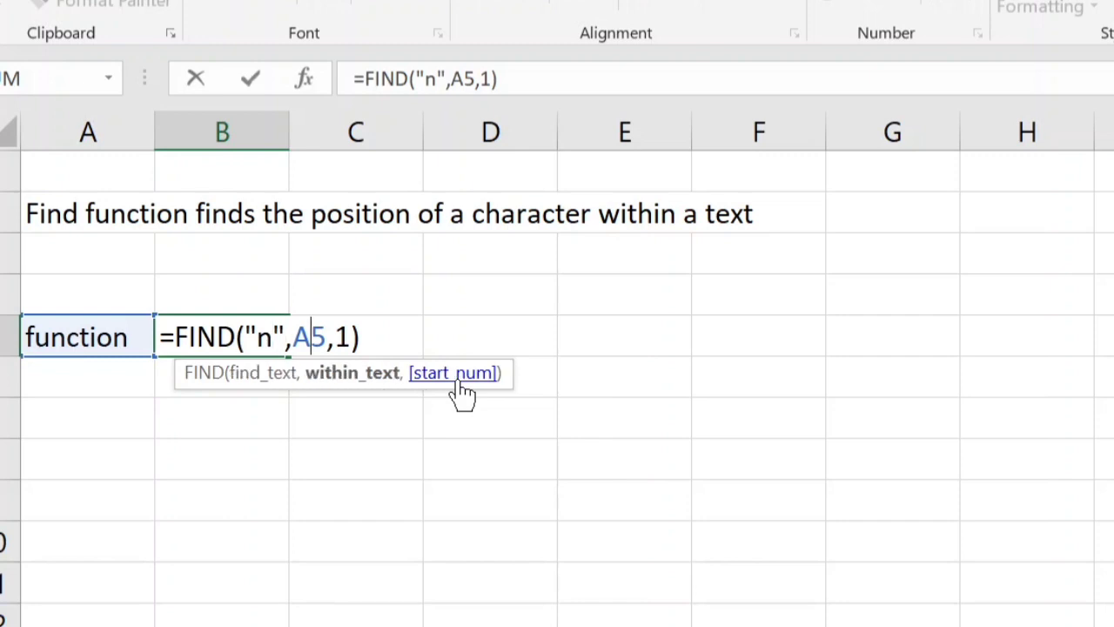
pyautogui.press('Left')
pyautogui.press('Right')
pyautogui.press('Right')
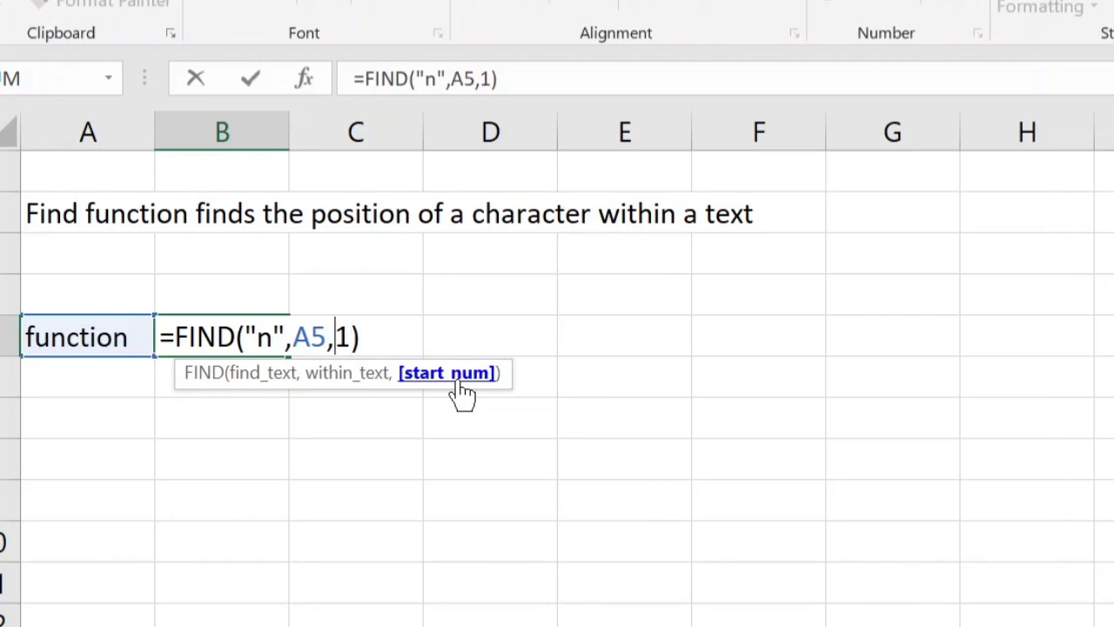
pyautogui.press('BackSpace')
pyautogui.write('1')
pyautogui.press('Return')
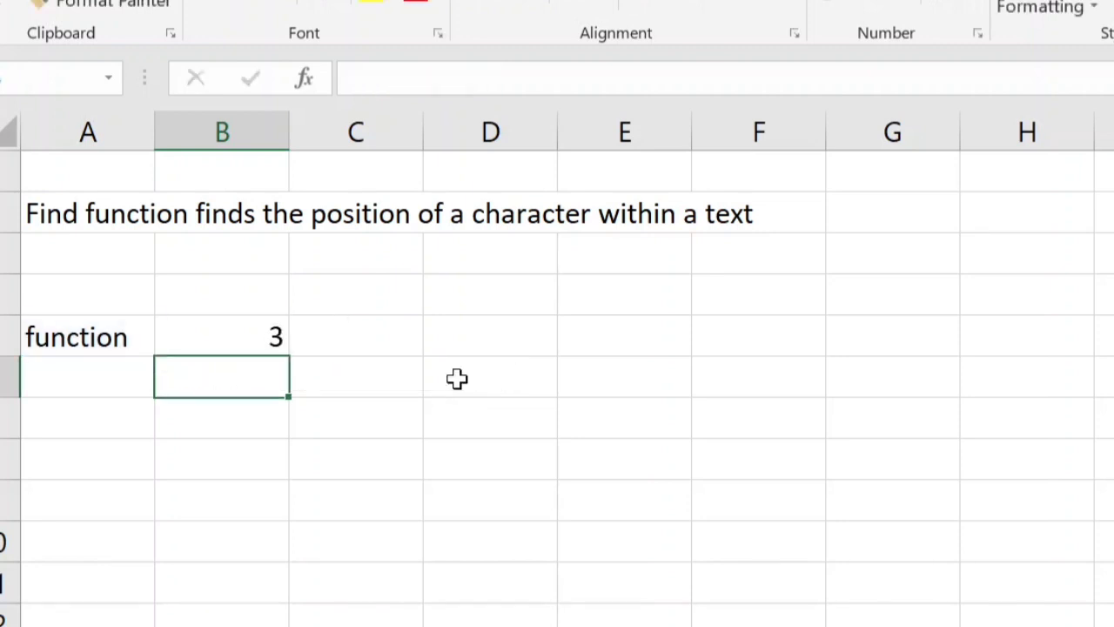
# Enter the label "first n position" in cell D5.
pyautogui.press('Up')
pyautogui.press('Right')
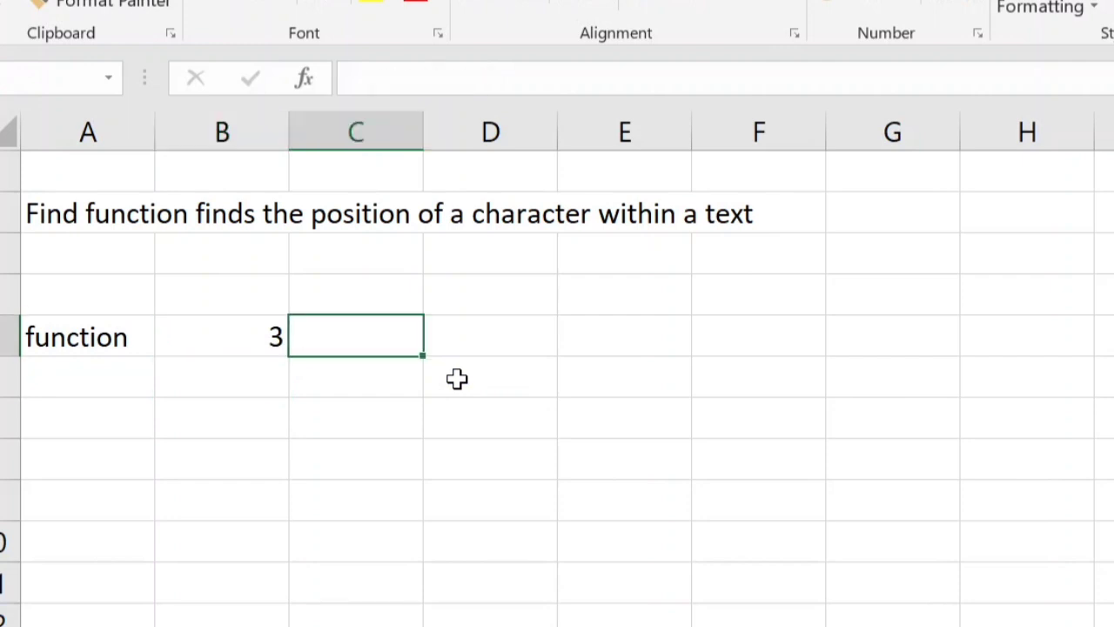
pyautogui.press('Right')
pyautogui.write('first ')
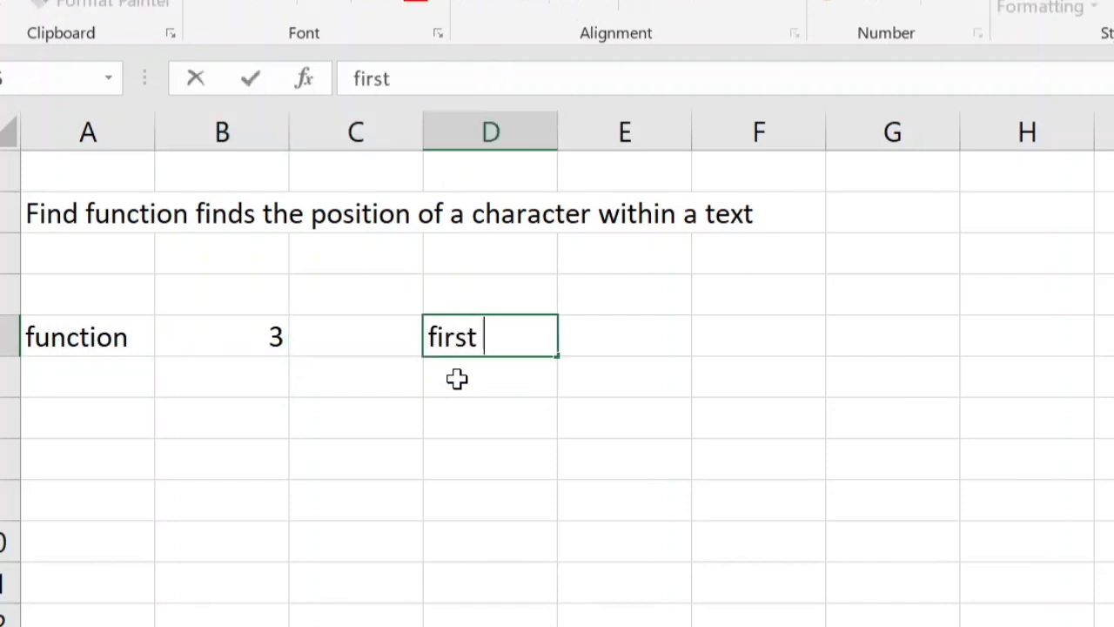
pyautogui.write('n position')
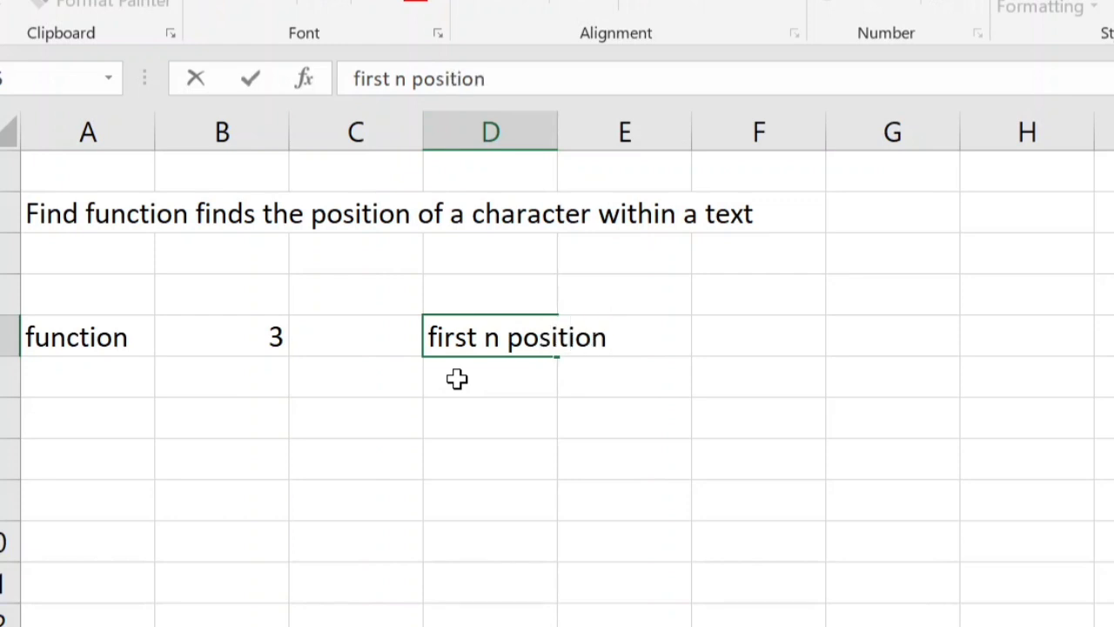
pyautogui.press('Return')
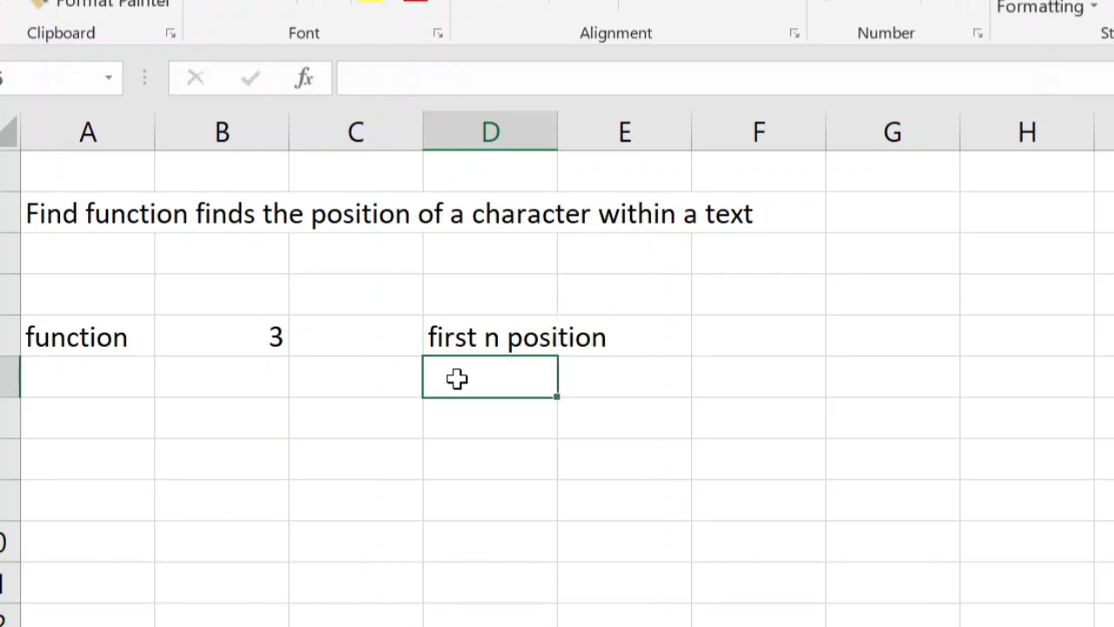
# Enter the label "second n position" in cell D6, below the first n label.
pyautogui.write('se')
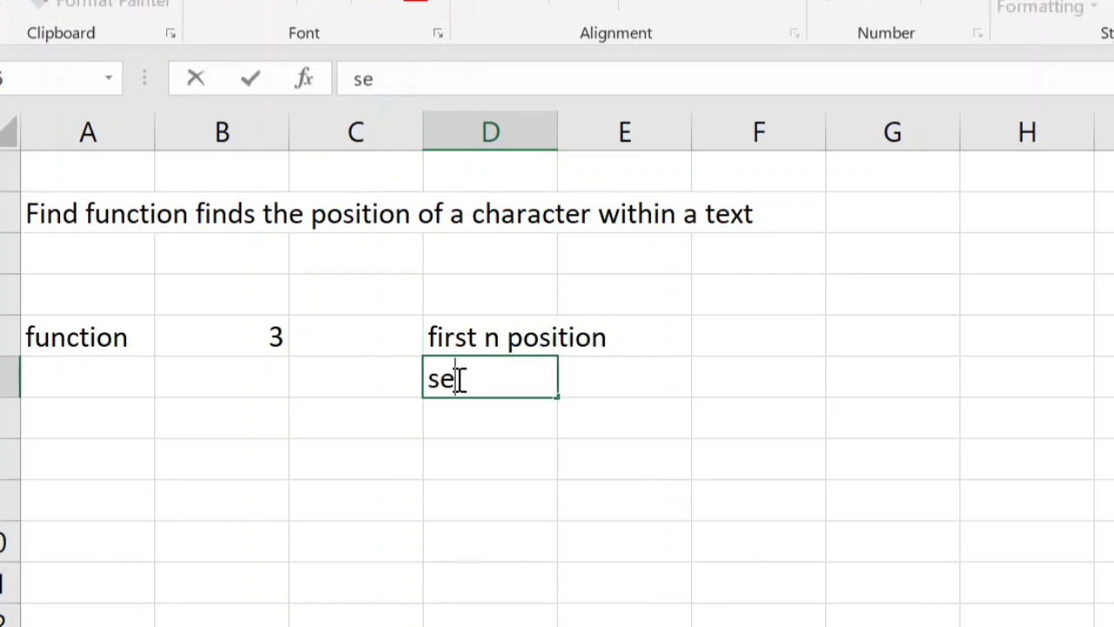
pyautogui.write('cond n')
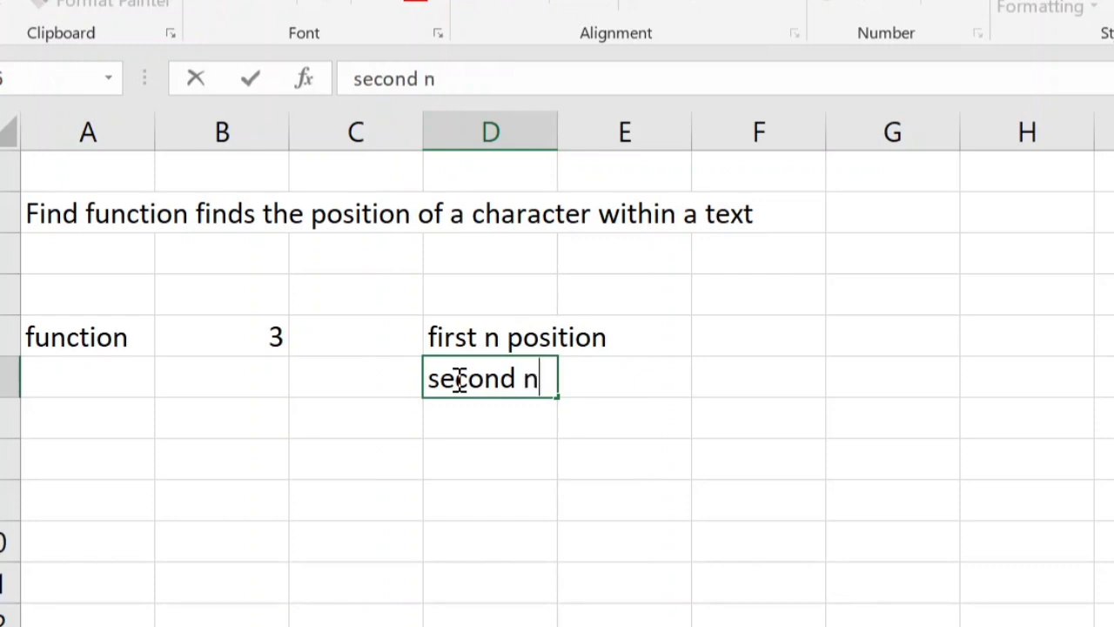
pyautogui.write(' position')
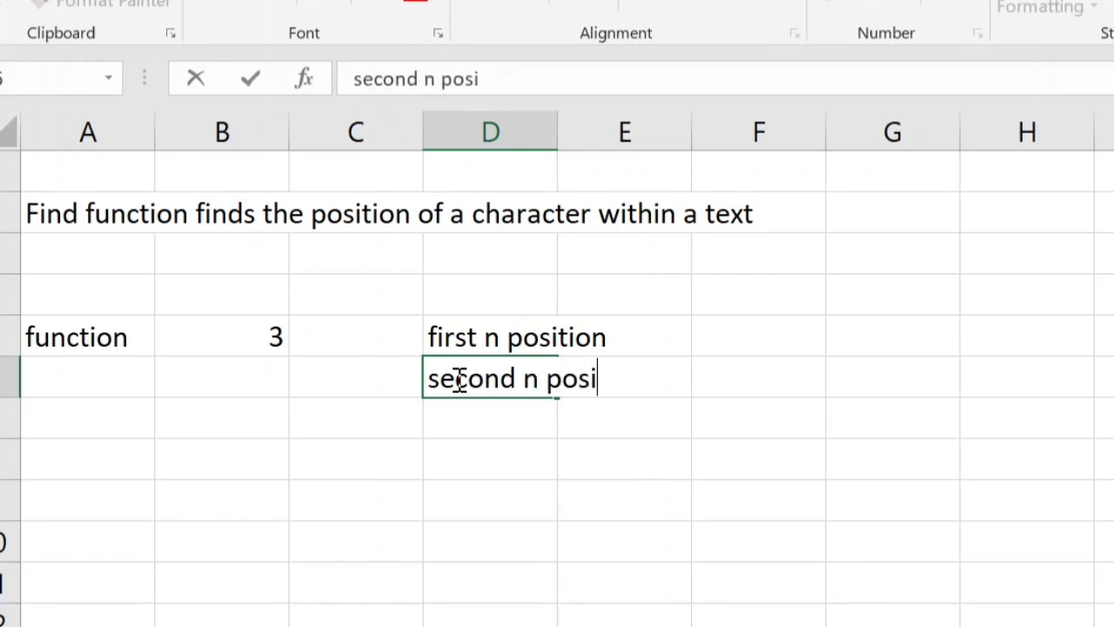
pyautogui.press('Return')
# Copy the FIND formula from cell B5 into cell B6.
pyautogui.click(457, 379)
pyautogui.press('Left')
pyautogui.press('Left')
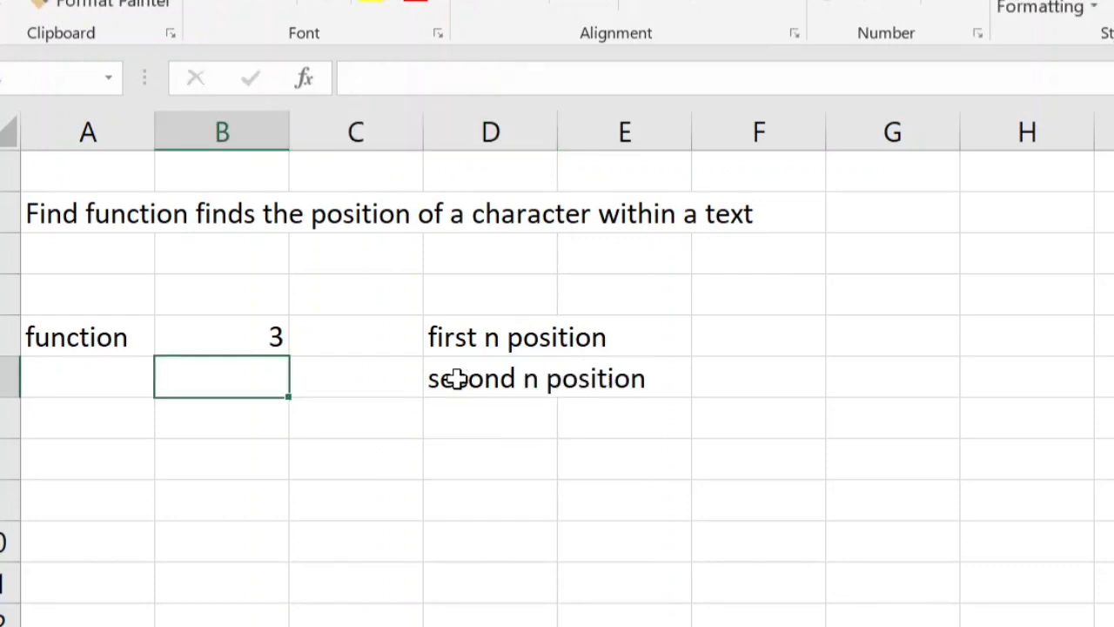
pyautogui.press('Up')
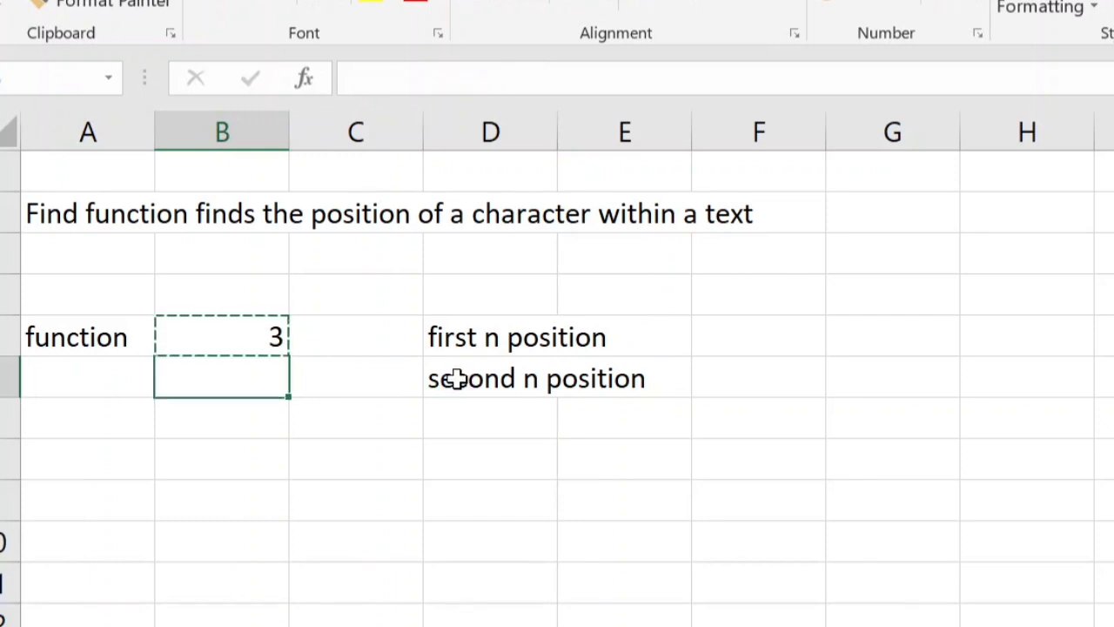
pyautogui.hotkey('ctrl', 'v')
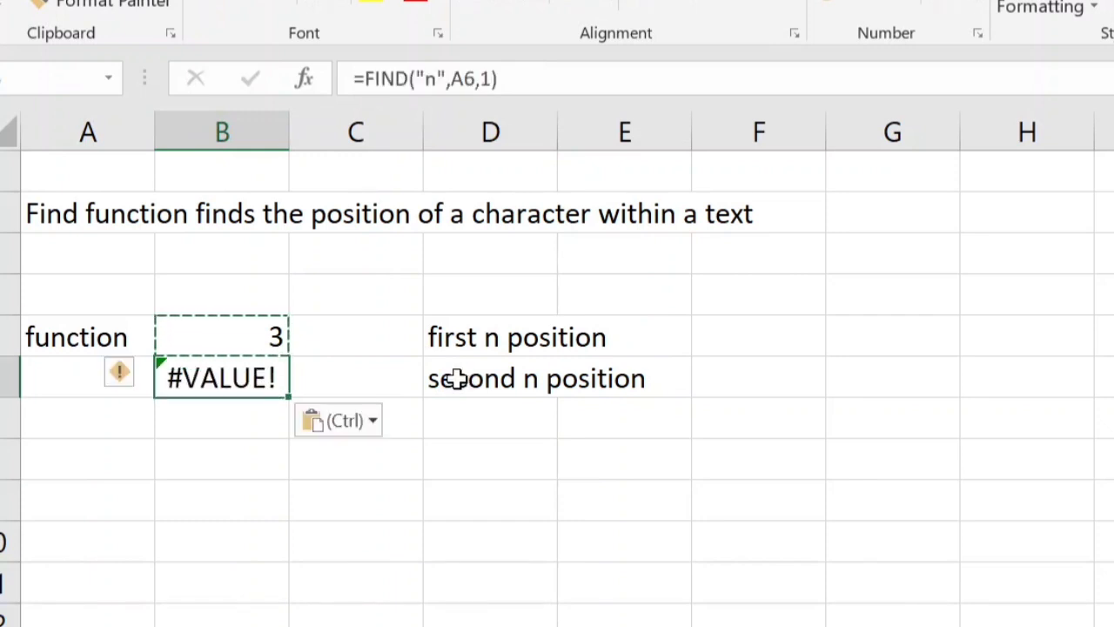
# Enter the formula =FIND("n",A5,4) in cell B6 to locate the second n in the sample word.
pyautogui.write('=')
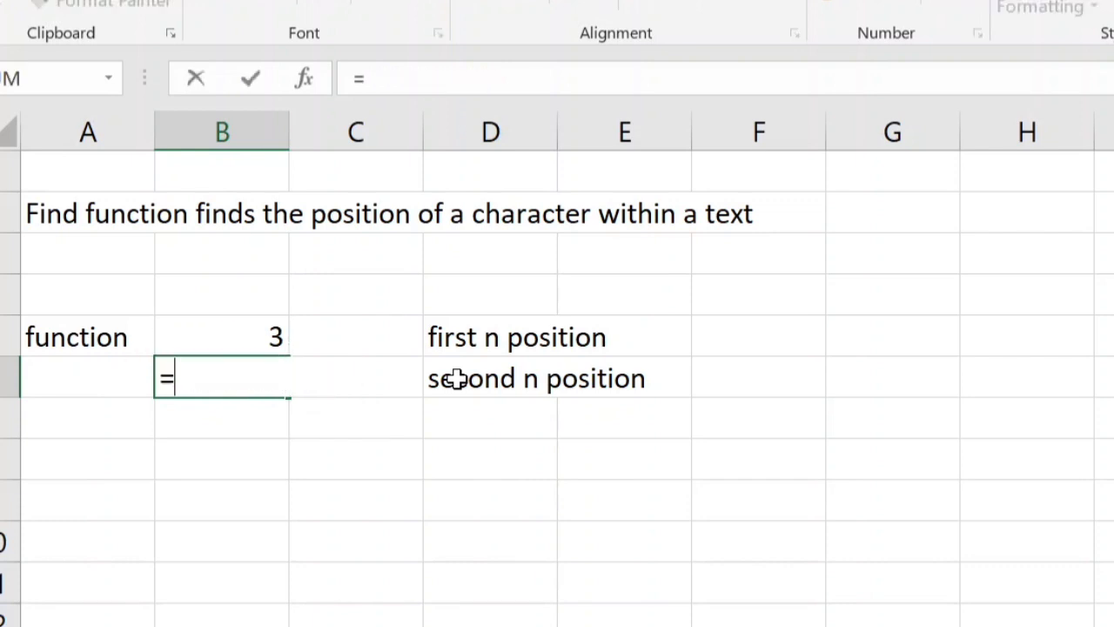
pyautogui.write('fin')
pyautogui.press('Tab')
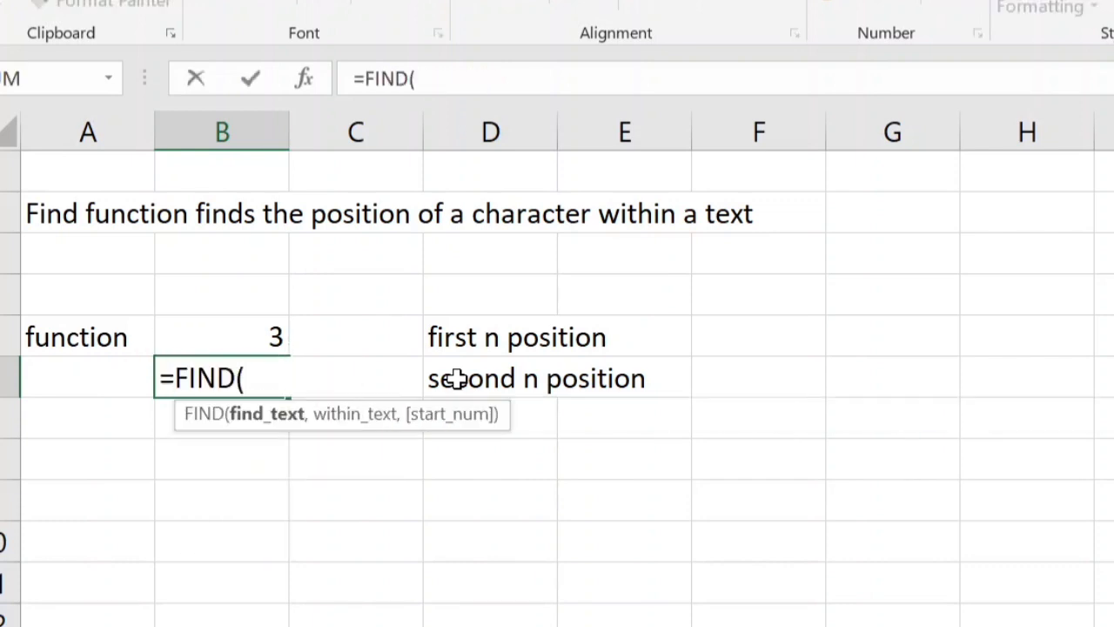
pyautogui.write('"n",')
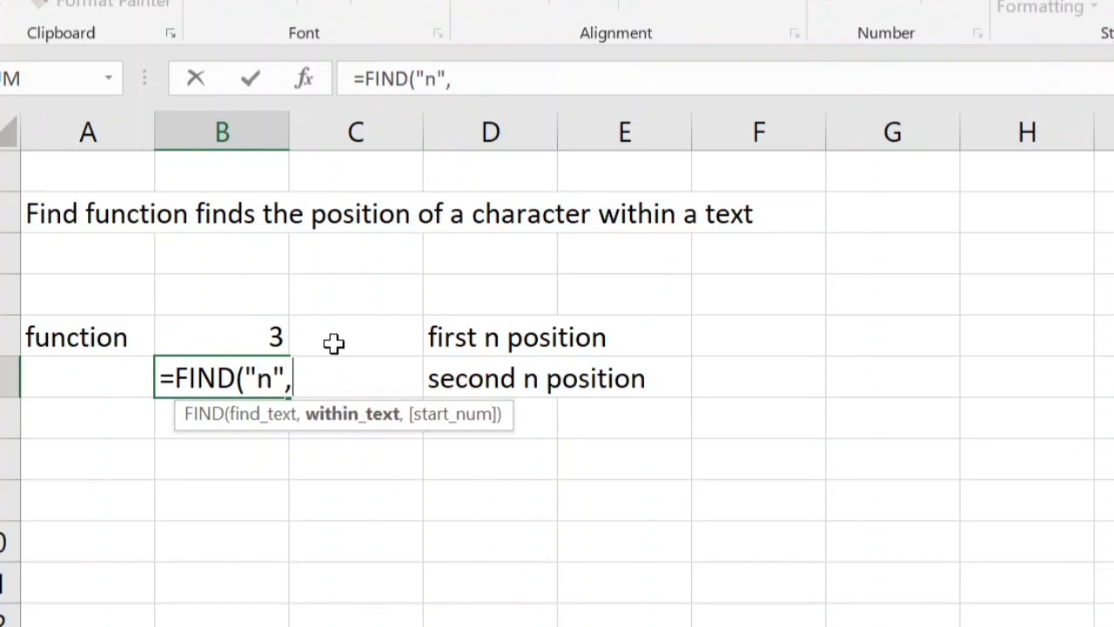
pyautogui.click(103, 336)
pyautogui.write(',')
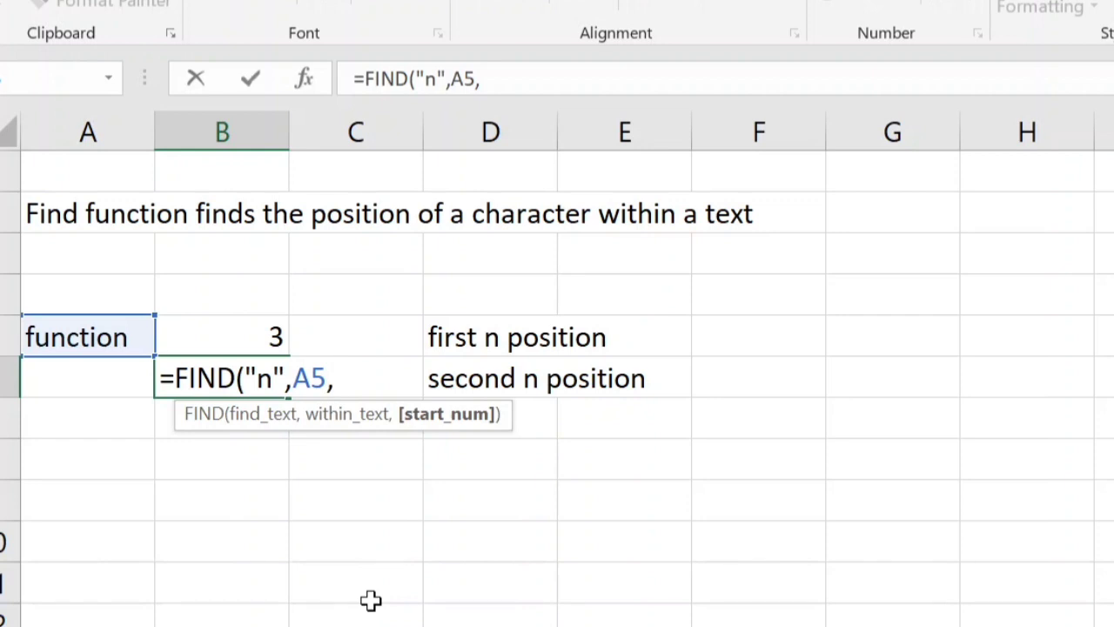
pyautogui.write('4)')
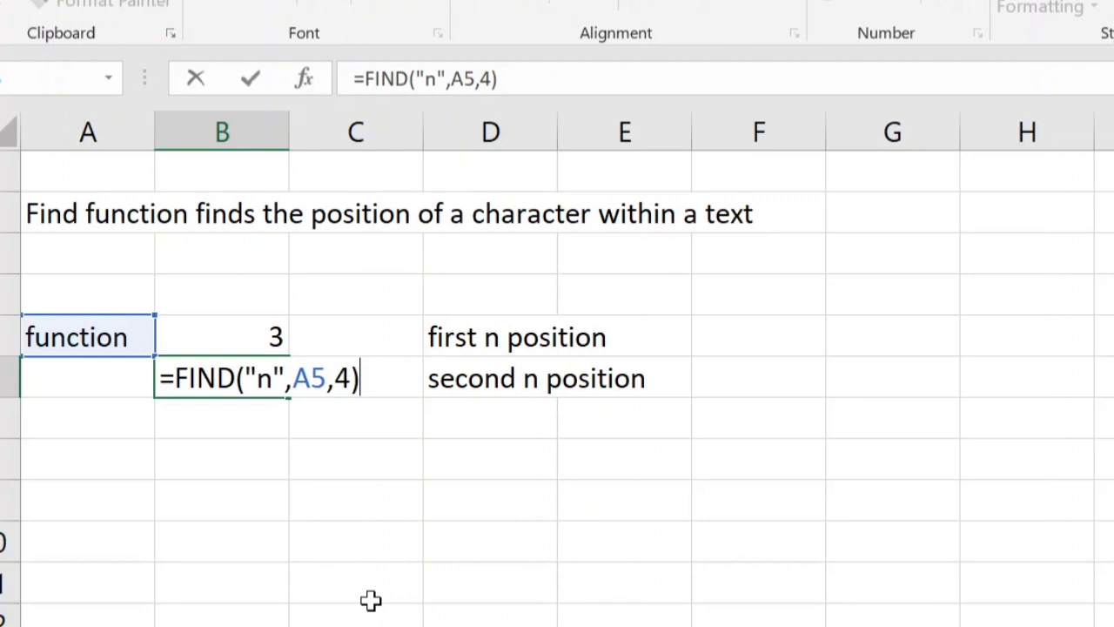
pyautogui.press('Return')
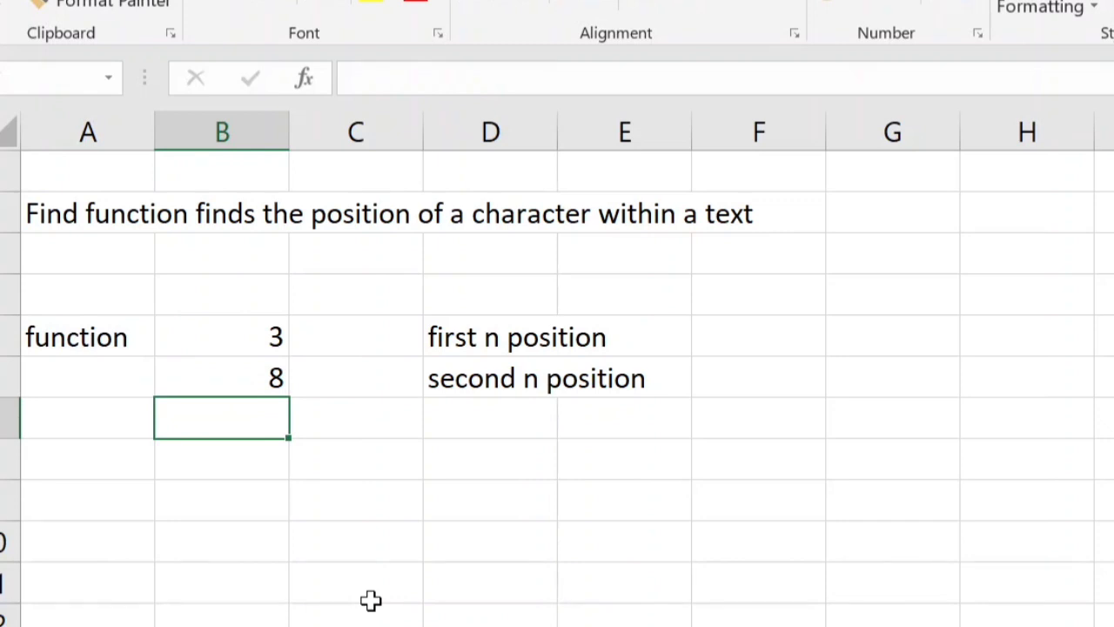
# Review the two FIND formulas in cells B6 and B5 against the sample word in A5.
pyautogui.press('Up')
pyautogui.press('Down')
pyautogui.press('Up')
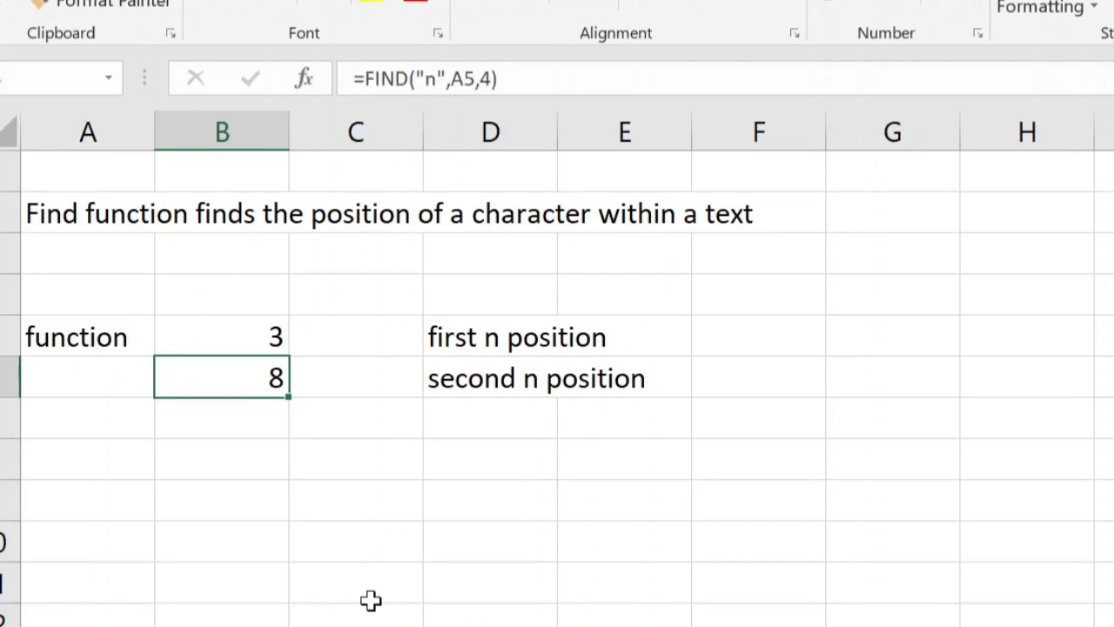
pyautogui.press('Down')
pyautogui.press('Up')
pyautogui.press('Up')
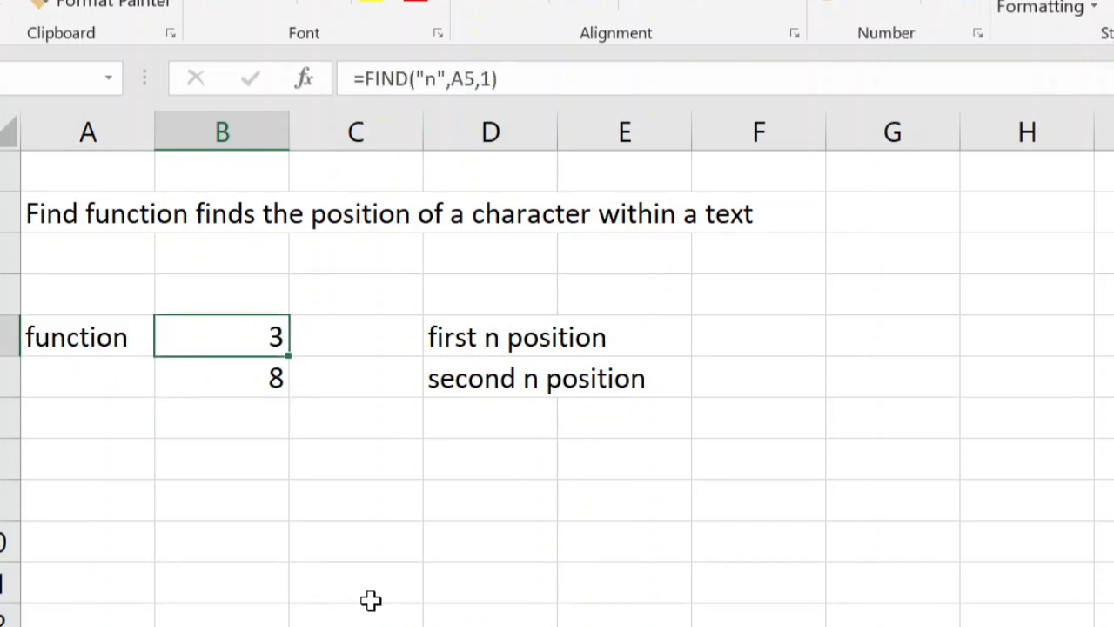
pyautogui.press('Left')
pyautogui.press('Right')
pyautogui.press('Left')
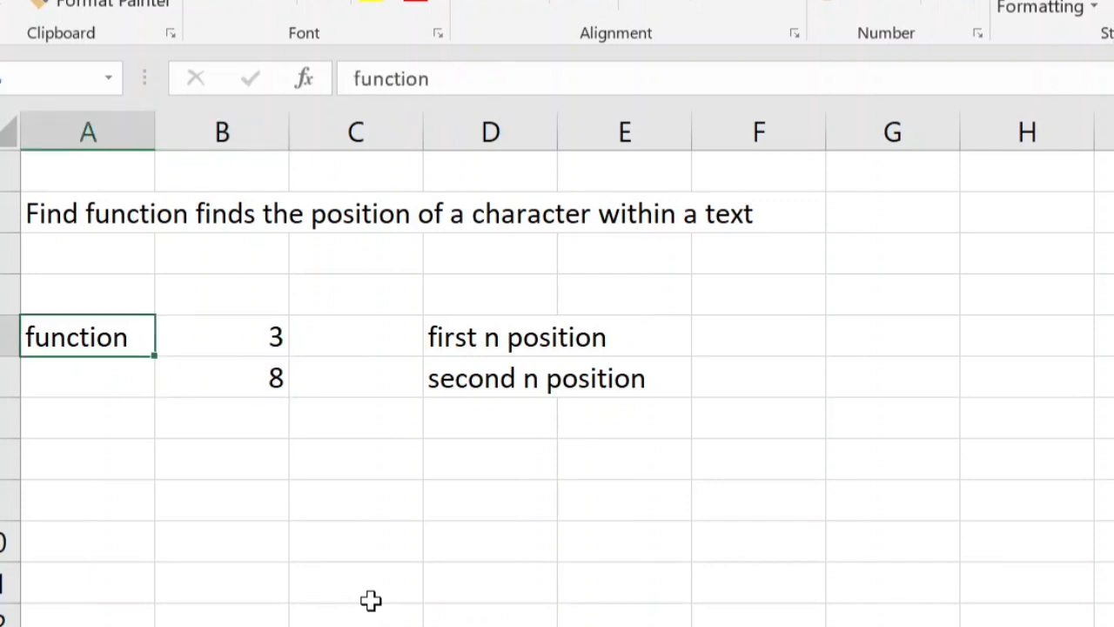
# Enter the formula =LEN(A5) in cell B7 to count the characters of the sample word.
pyautogui.press('Right')
pyautogui.press('Down')
pyautogui.press('Down')
pyautogui.write('=')
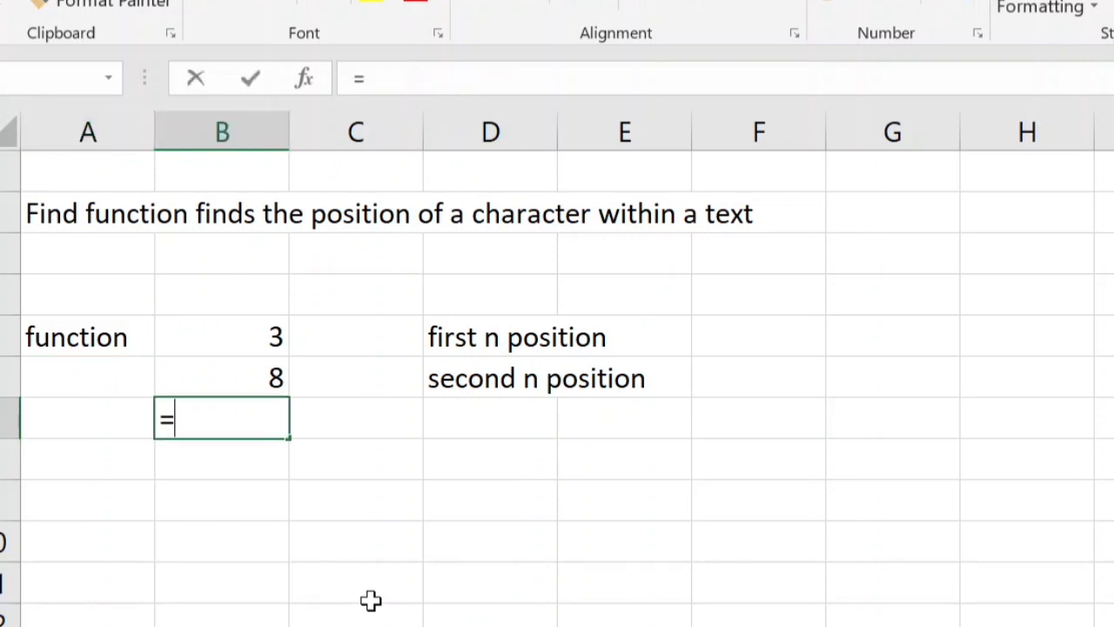
pyautogui.write('len')
pyautogui.press('Tab')
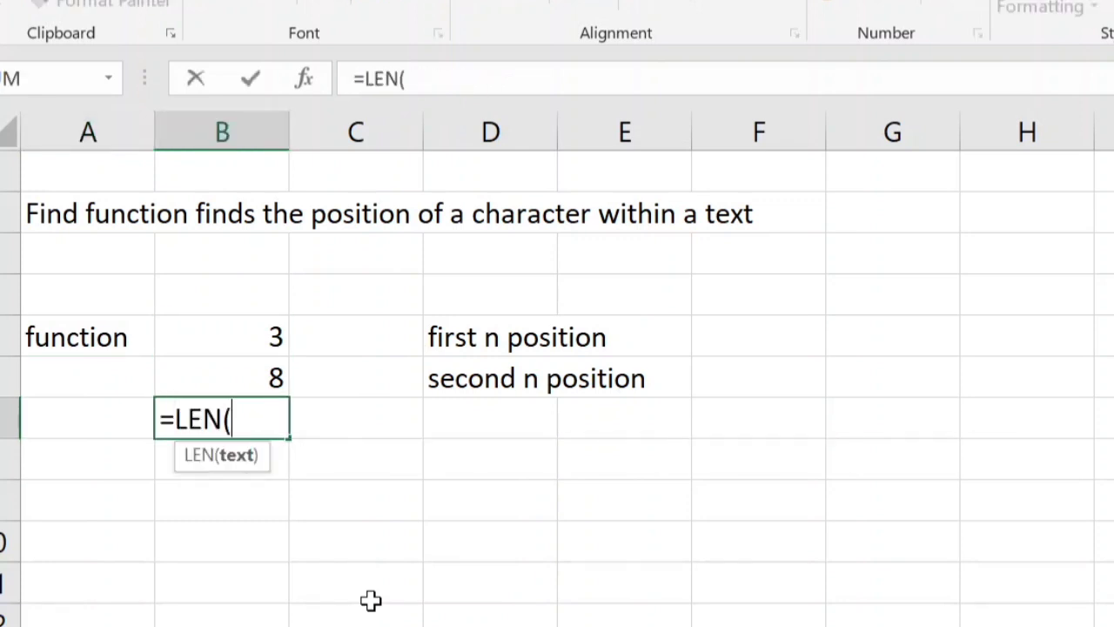
pyautogui.press('Up')
pyautogui.press('Up')
pyautogui.press('Left')
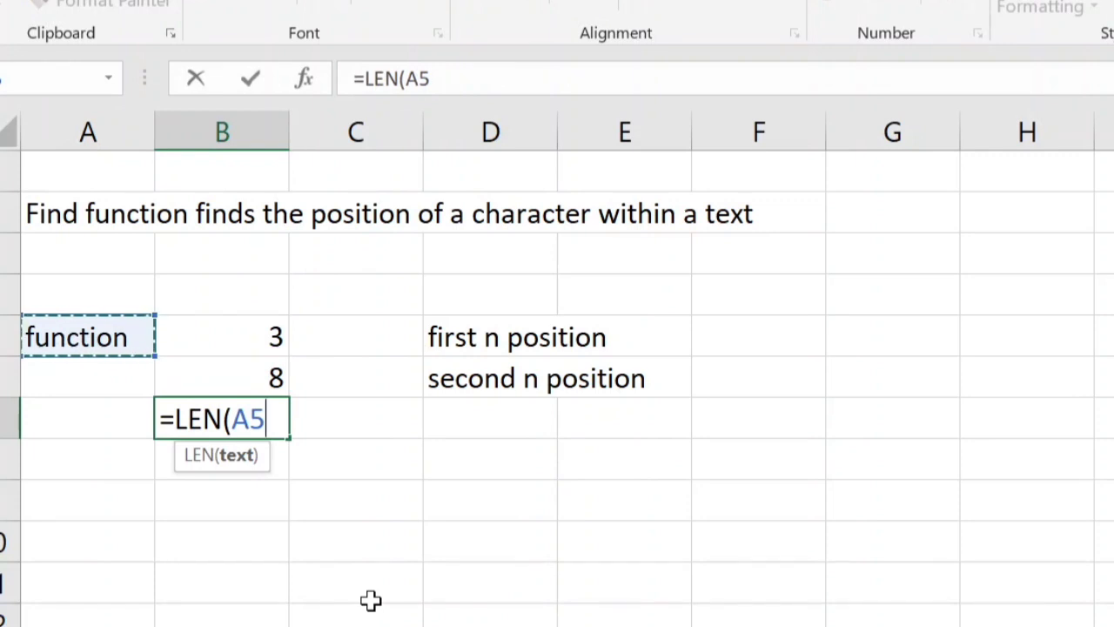
pyautogui.write(')')
pyautogui.press('Return')
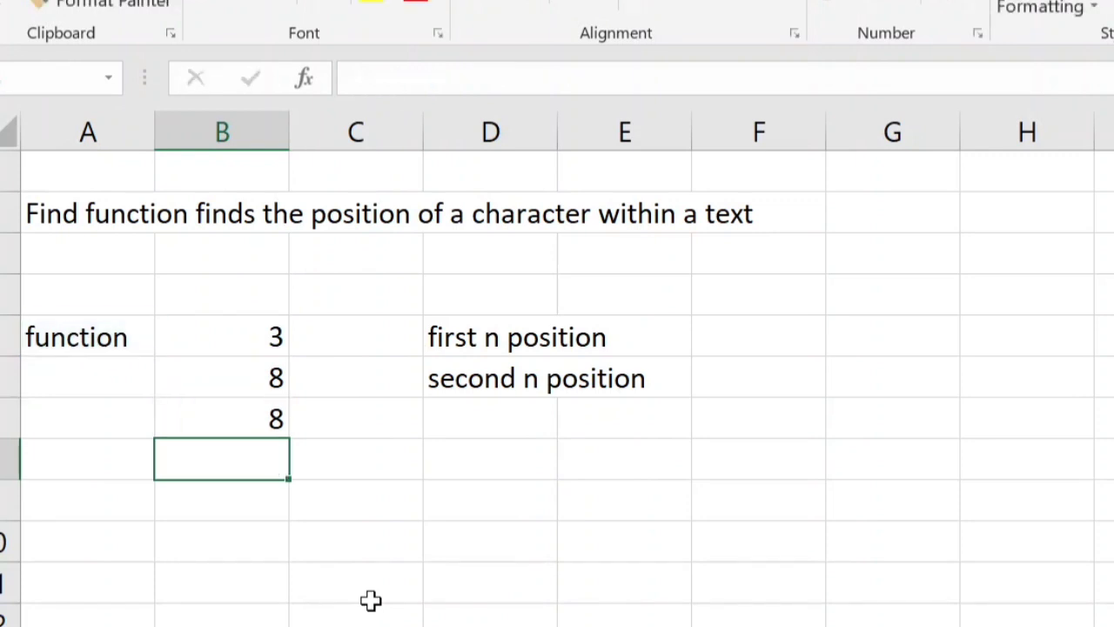
# Compare the LEN formula in B7 with the second n formula in B6, and examine the start number of the FIND formula in B5.
pyautogui.press('Up')
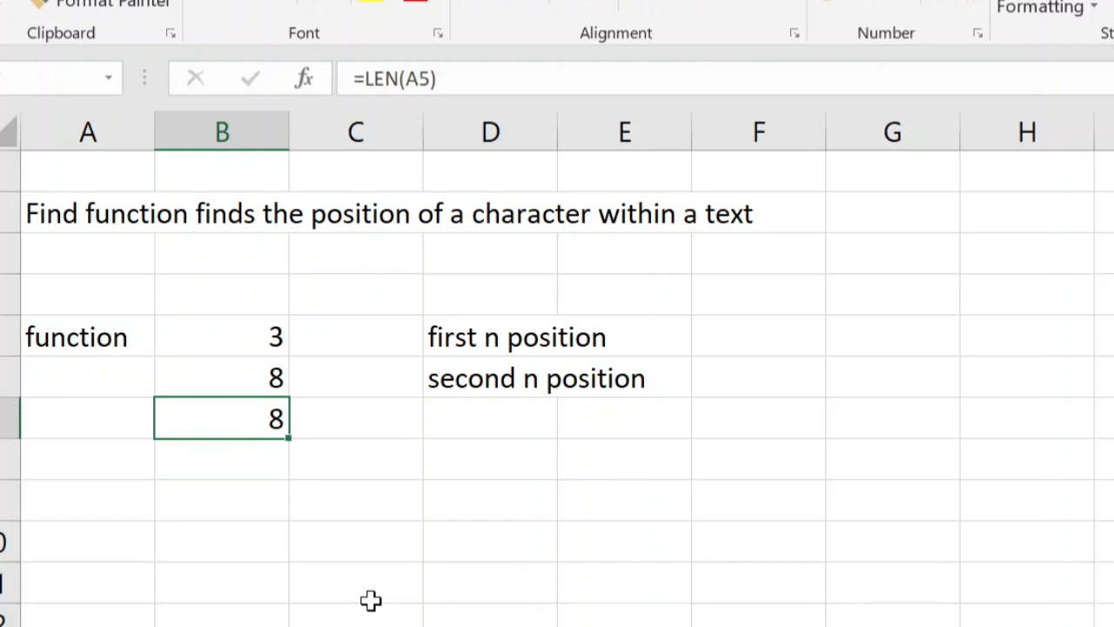
pyautogui.press('Up')
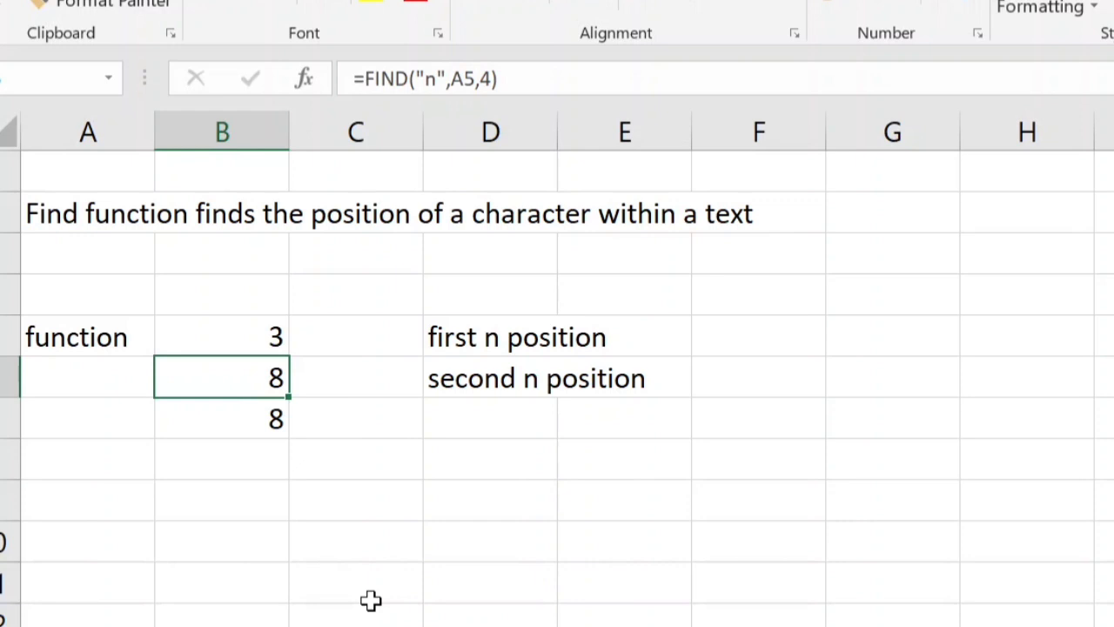
pyautogui.press('Right')
pyautogui.press('Right')
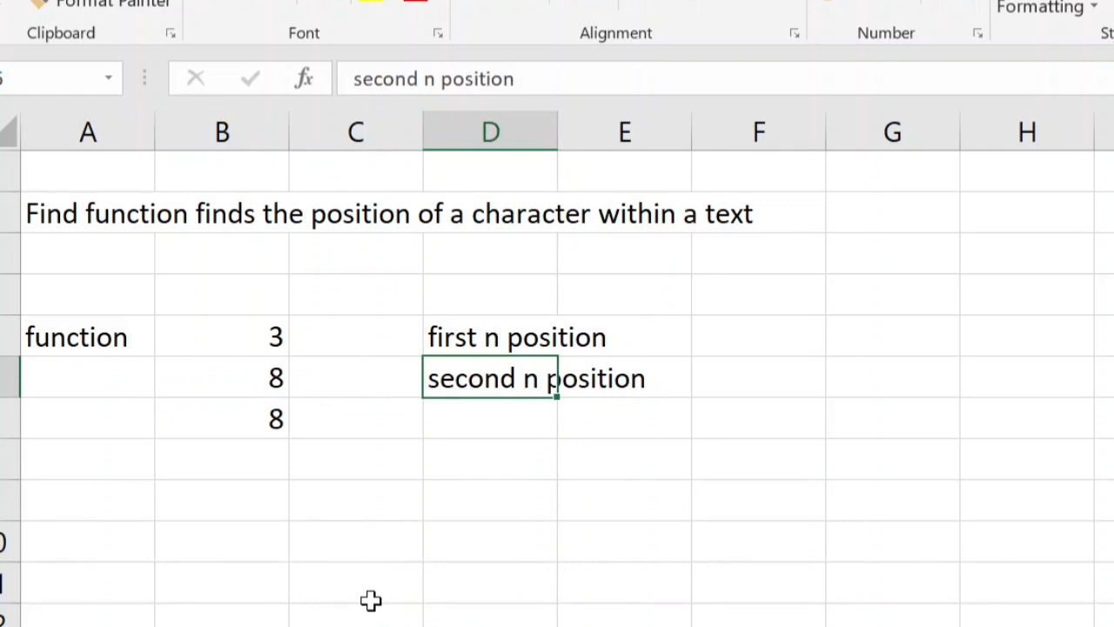
pyautogui.press('Left')
pyautogui.press('Left')
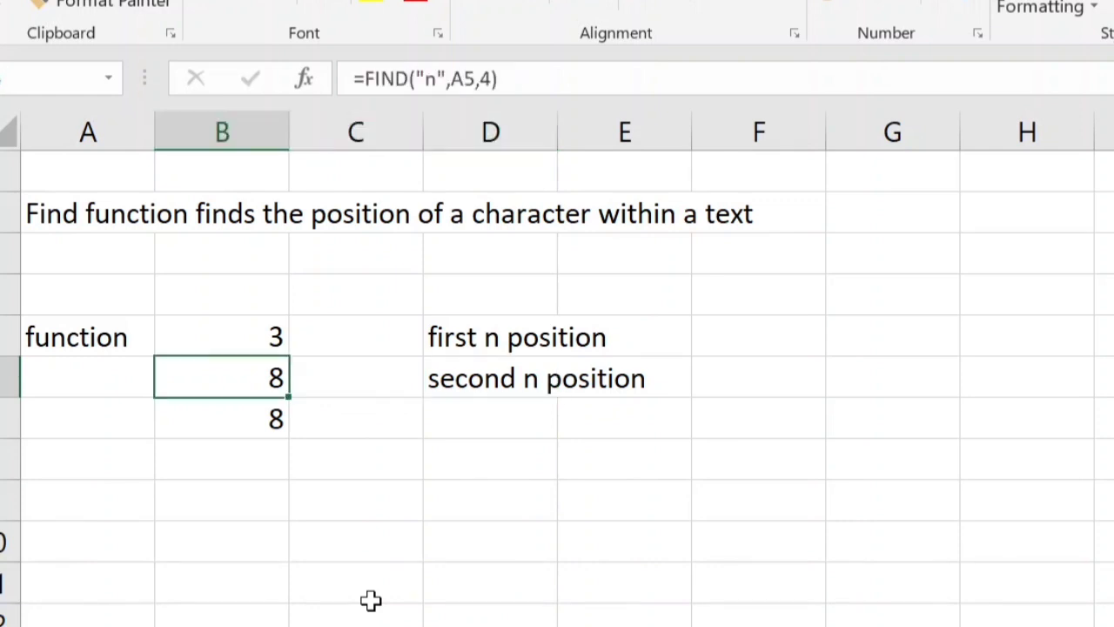
pyautogui.press('Up')
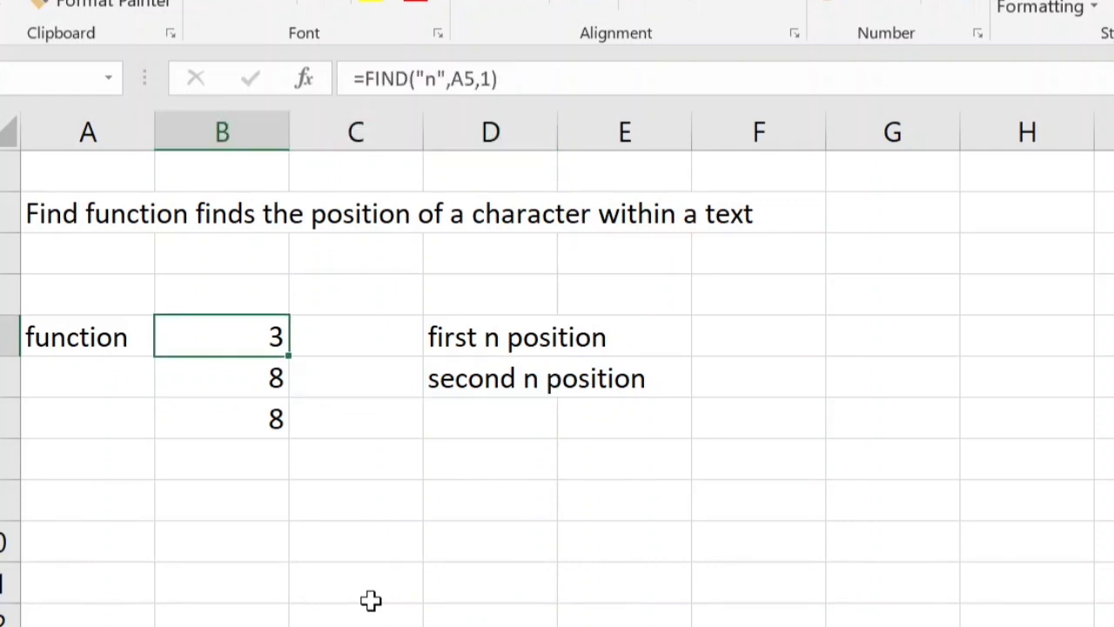
pyautogui.press('F2')
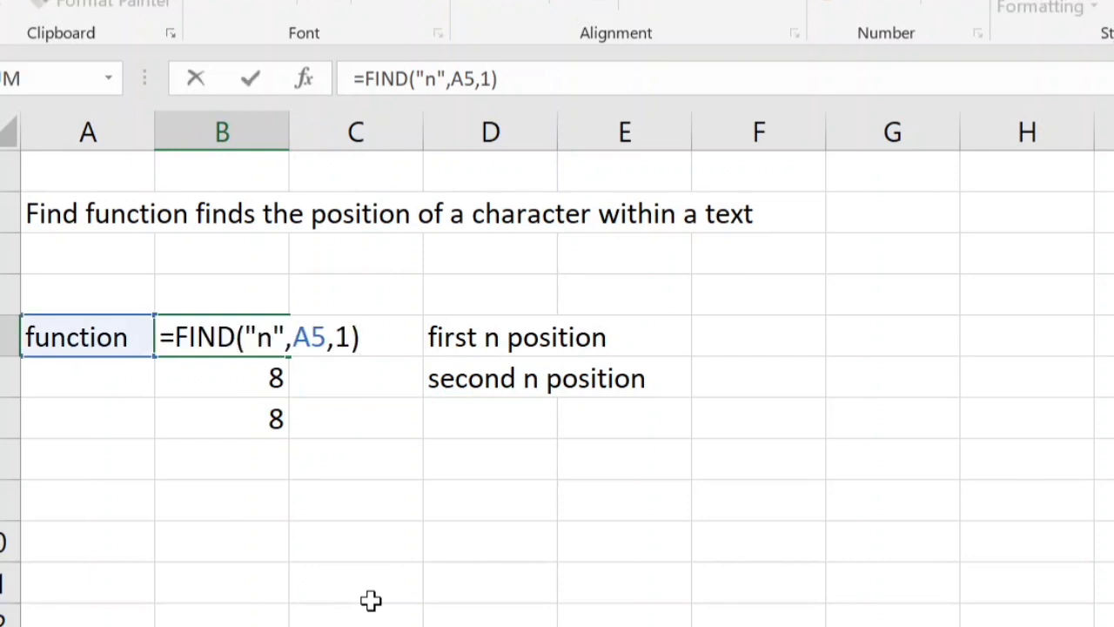
pyautogui.press('Left')
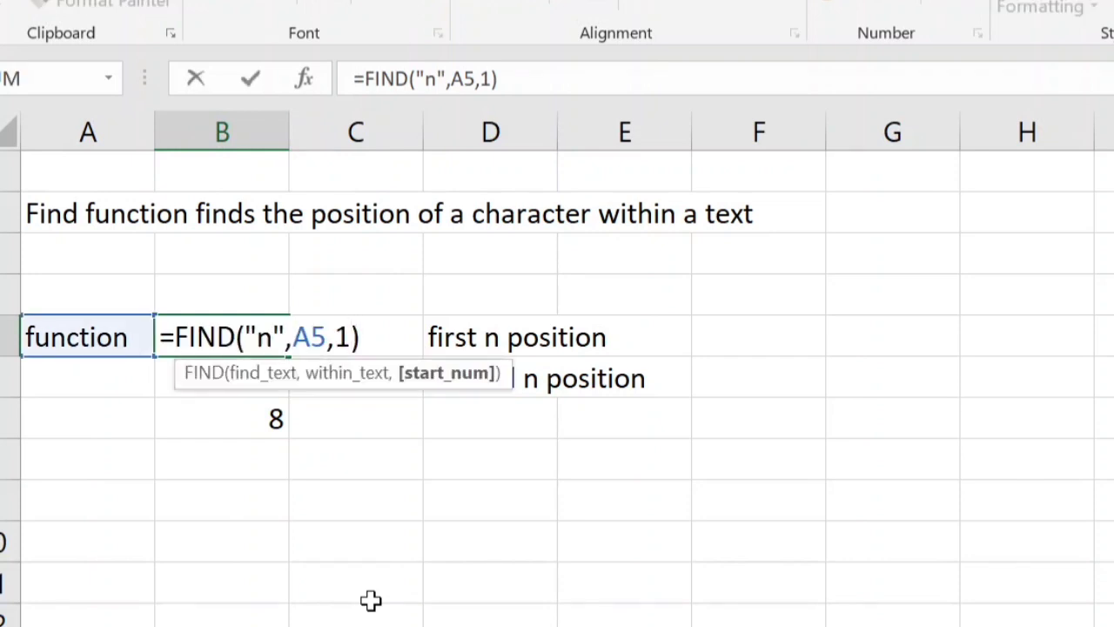
pyautogui.press('Return')
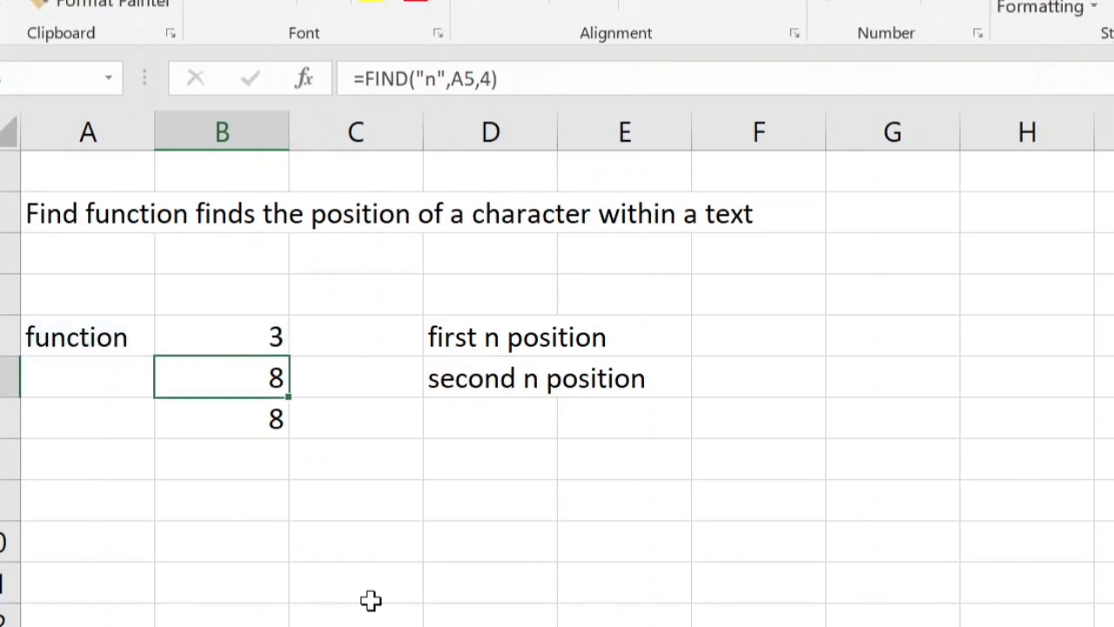
# Append "tpn" to the sample word in cell A5, making it "functiontpn".
pyautogui.press('Up')
pyautogui.press('Left')
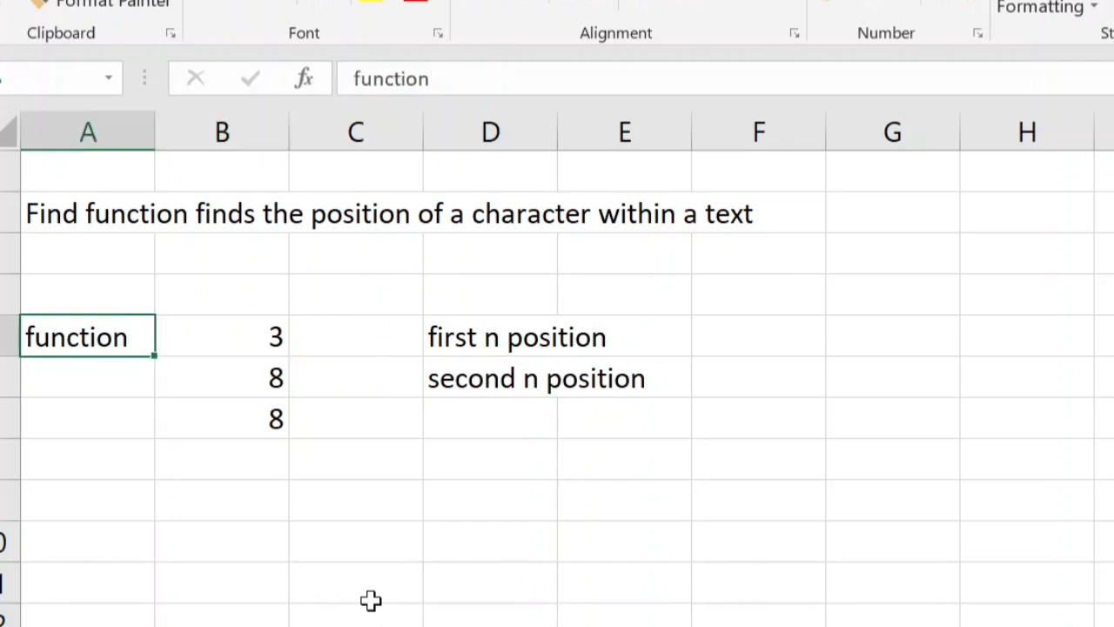
pyautogui.press('F2')
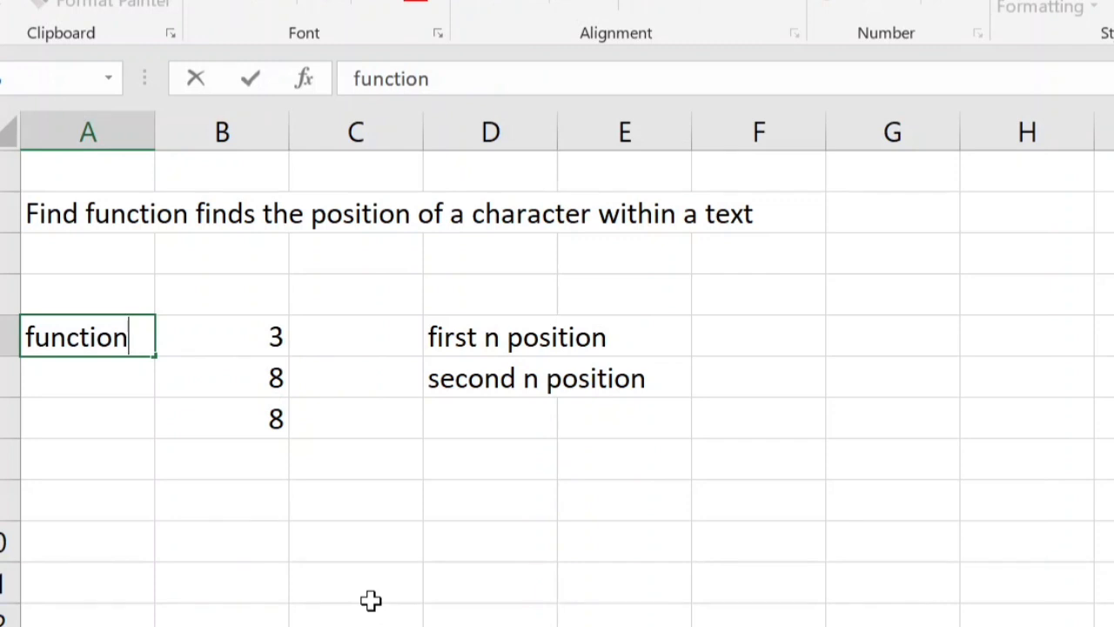
pyautogui.write('tpn')
pyautogui.press('Return')
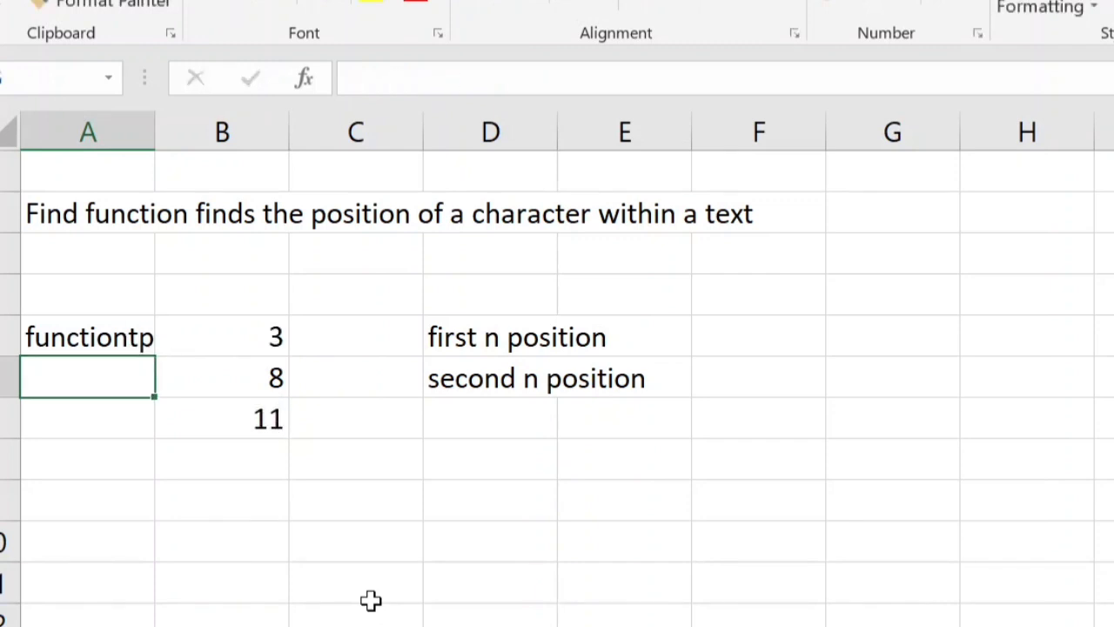
# Autofit the width of column A to its contents and select the description text in cell A2.
pyautogui.press('Down')
pyautogui.press('Right')
pyautogui.press('Right')
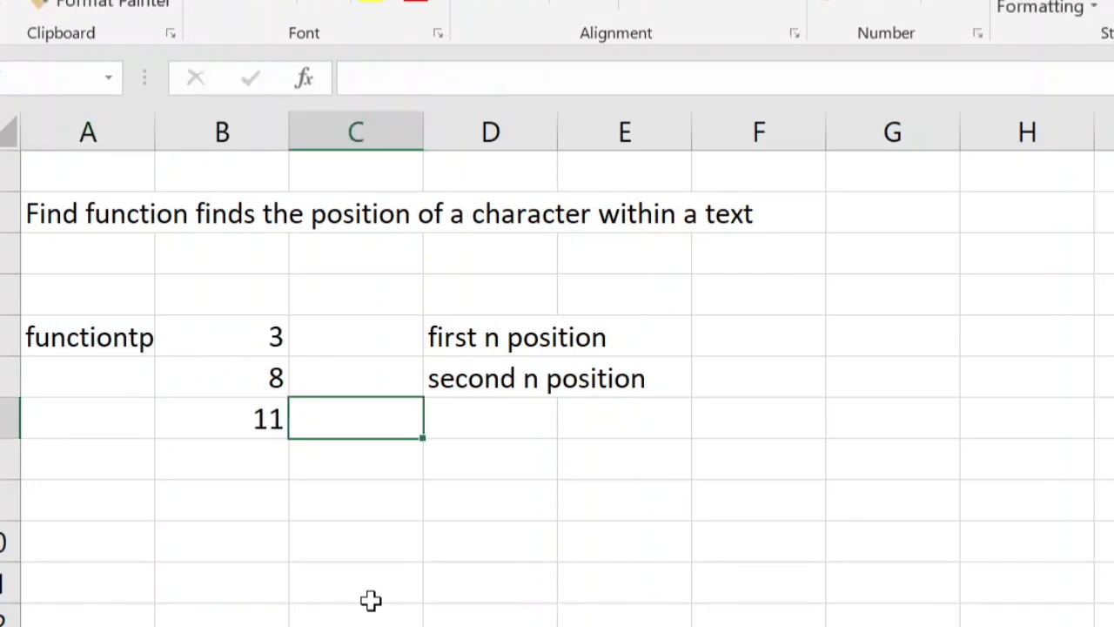
pyautogui.press('Left')
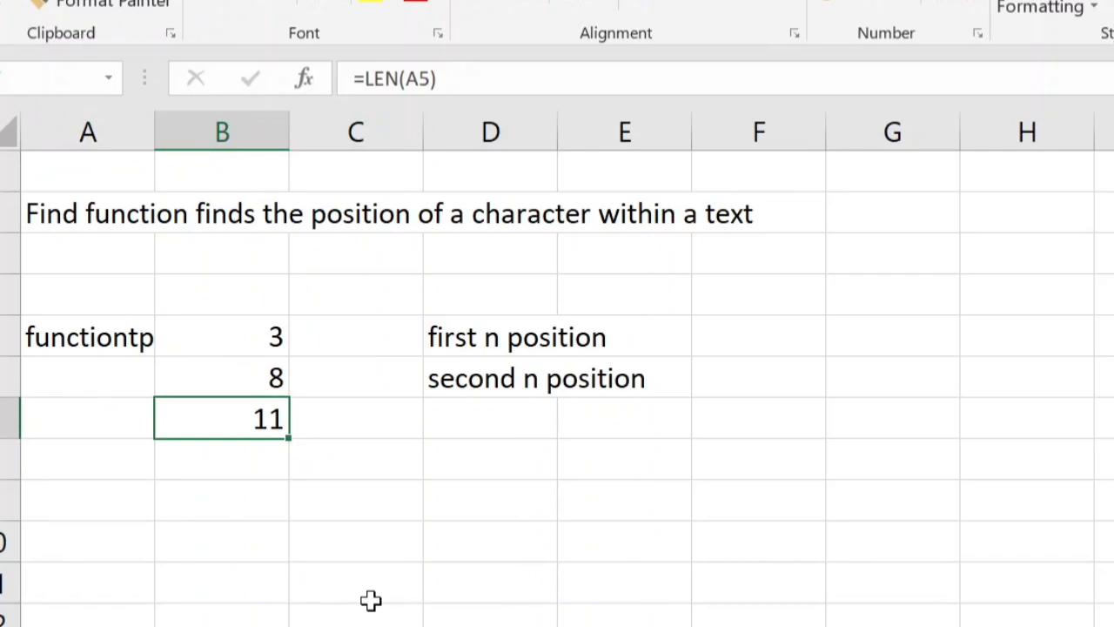
pyautogui.press('Up')
pyautogui.press('Left')
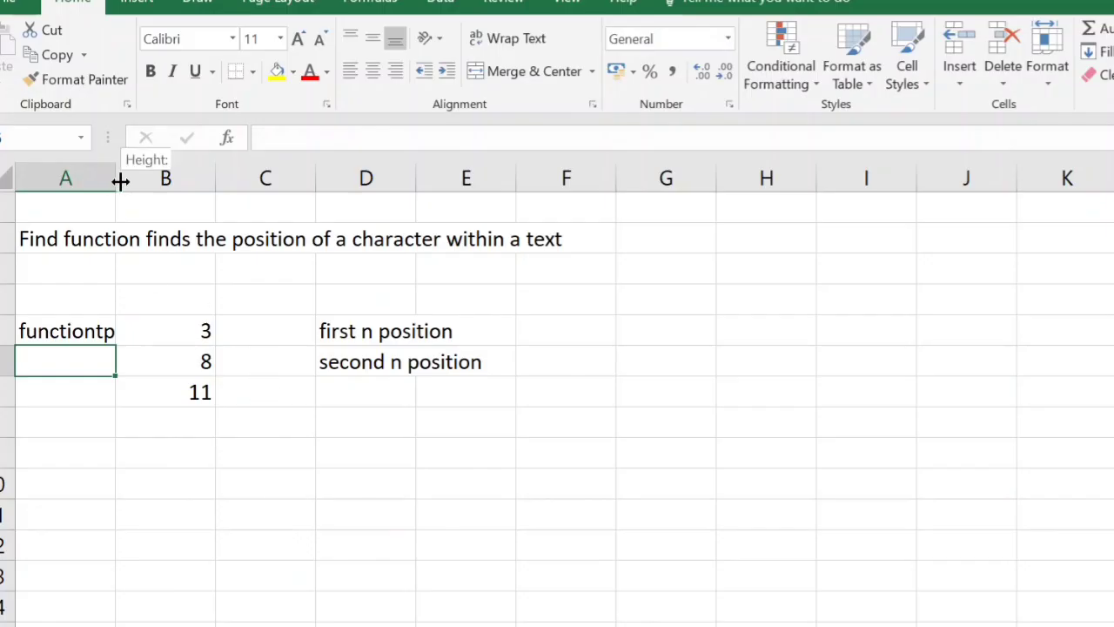
pyautogui.doubleClick(116, 180)
pyautogui.click(185, 335)
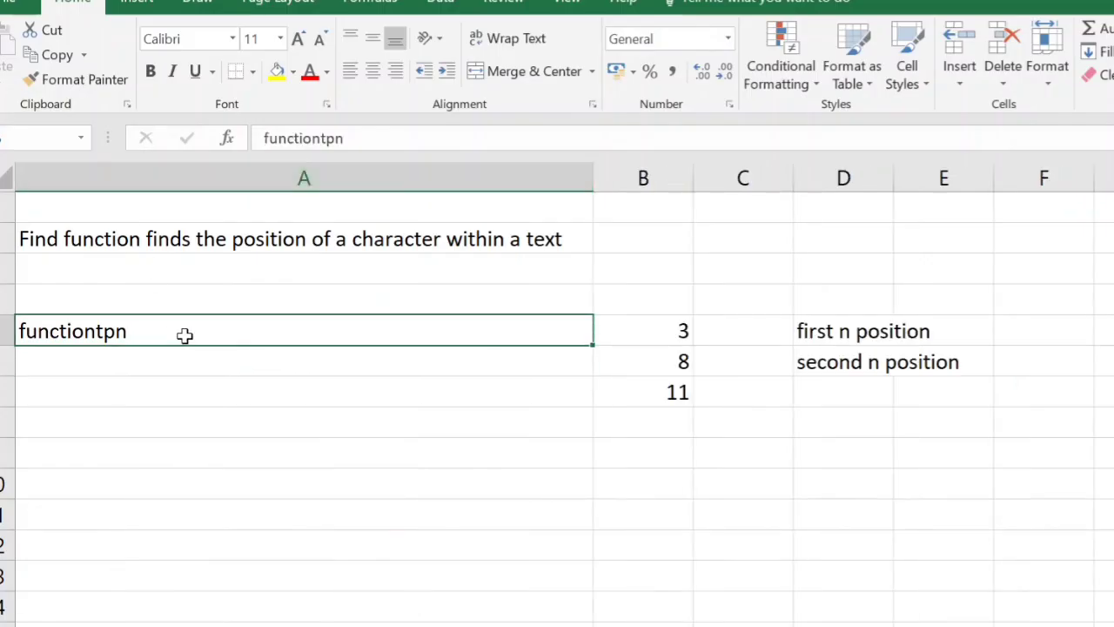
pyautogui.click(347, 229)
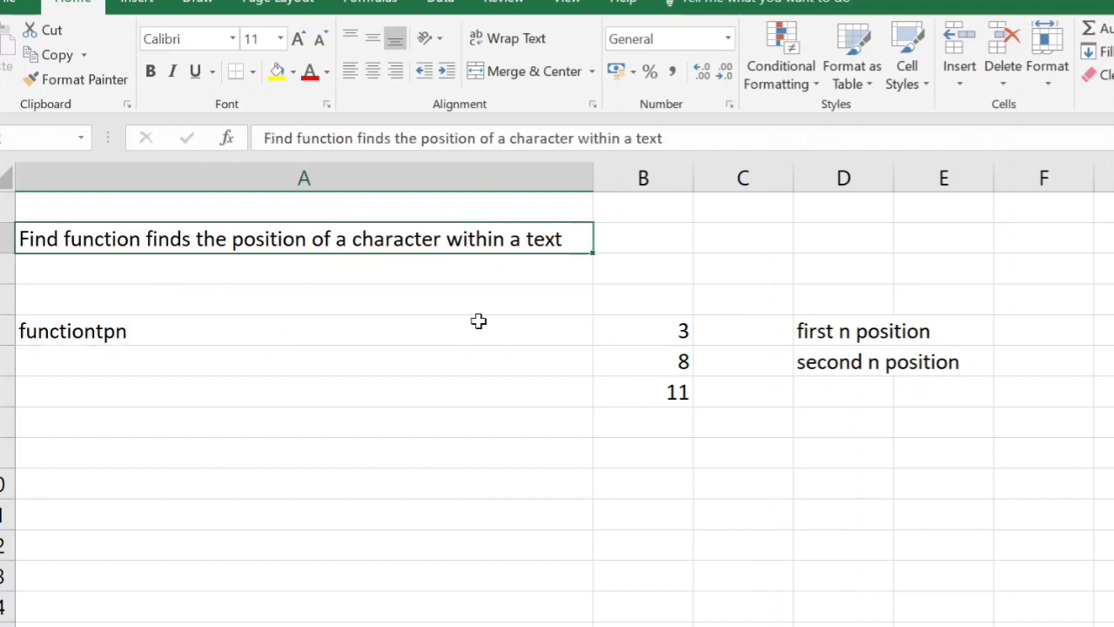
# Enter the formula =FIND("n",A5,9) in cell B8 to locate the third n in the sample word.
pyautogui.click(639, 333)
pyautogui.press('Down')
pyautogui.press('Down')
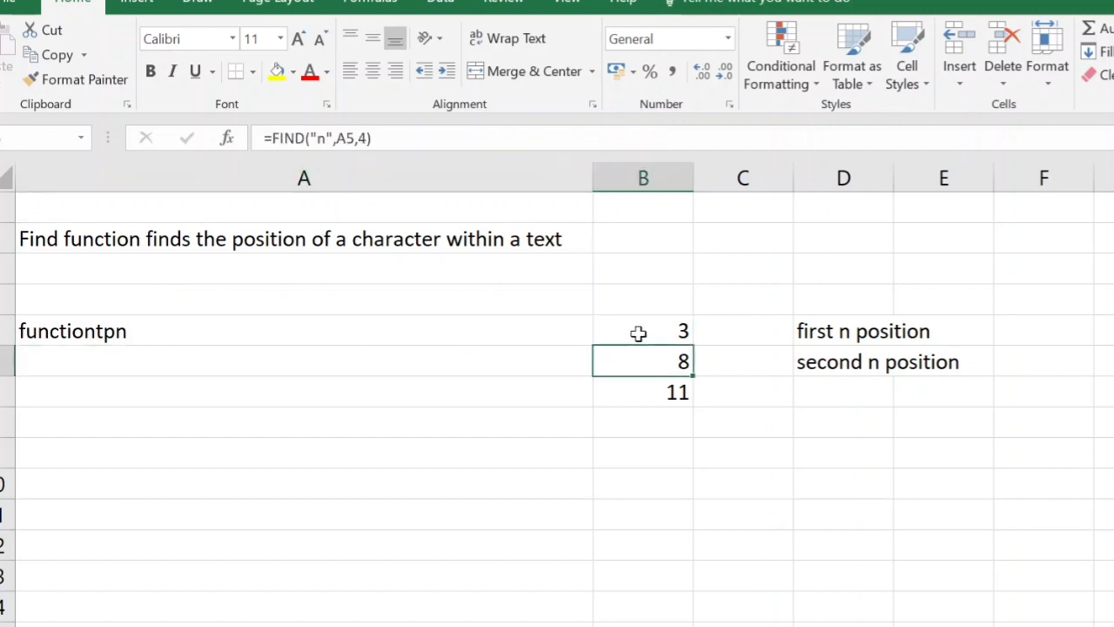
pyautogui.press('Down')
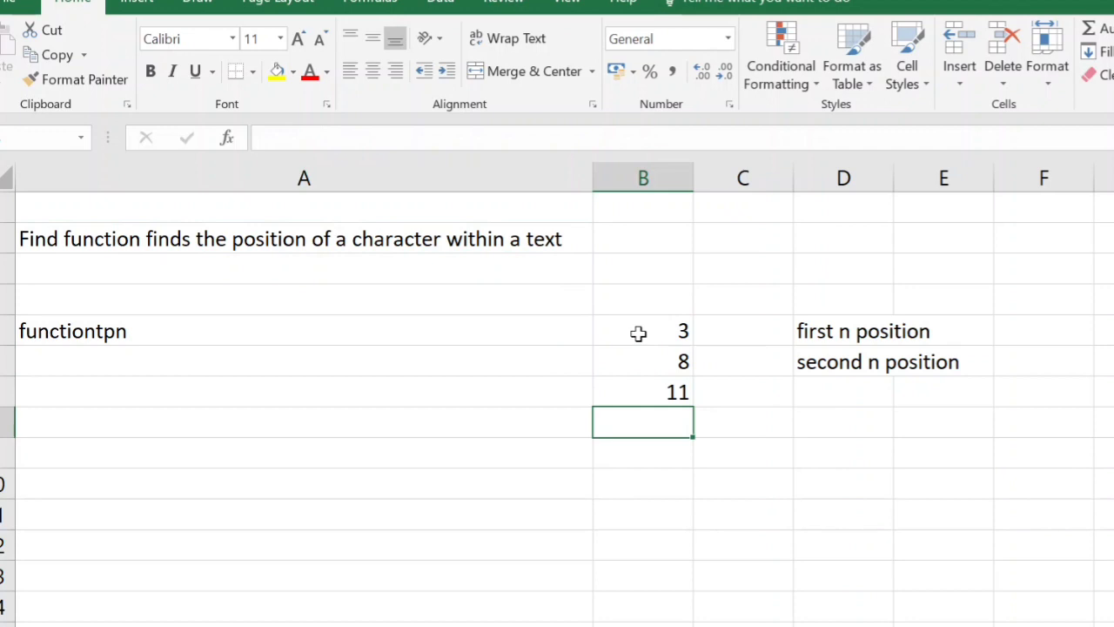
pyautogui.write('=')
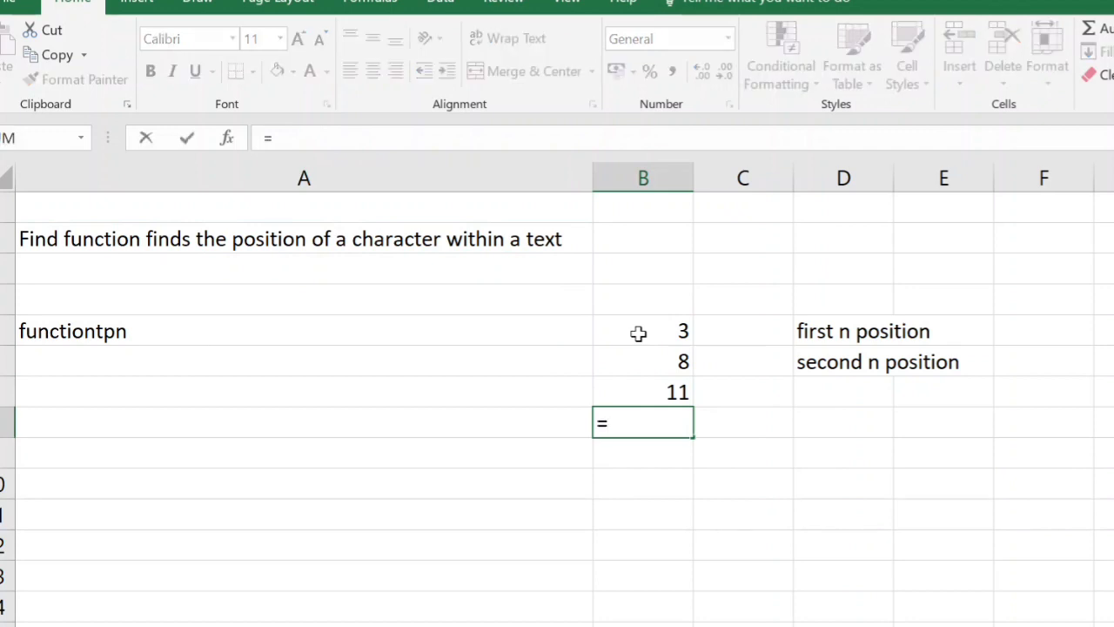
pyautogui.write('fi')
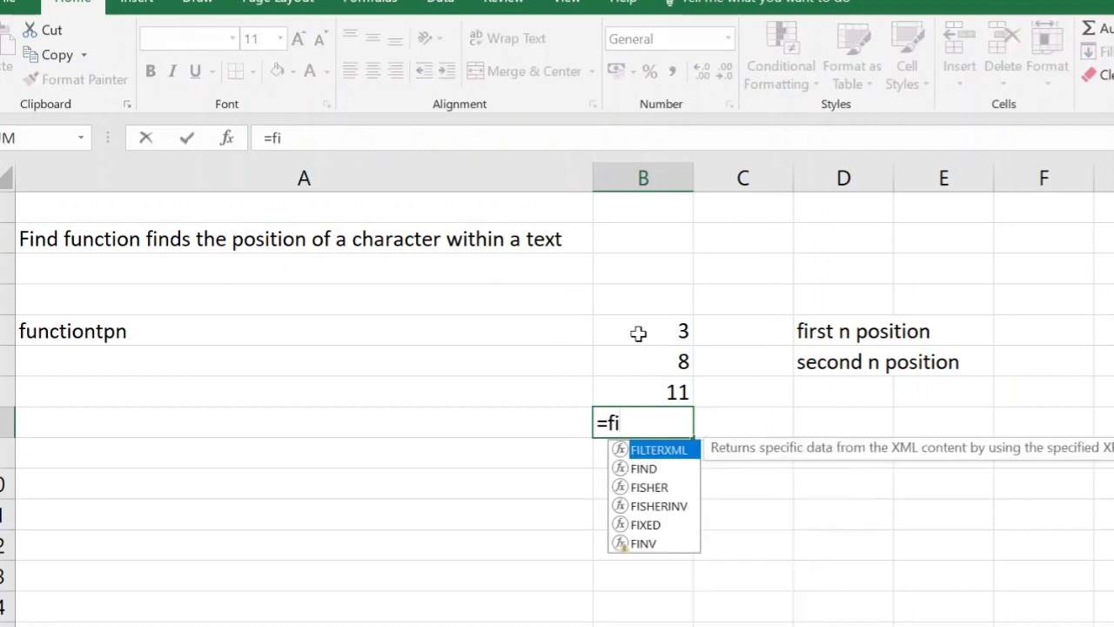
pyautogui.press('Down')
pyautogui.press('Tab')
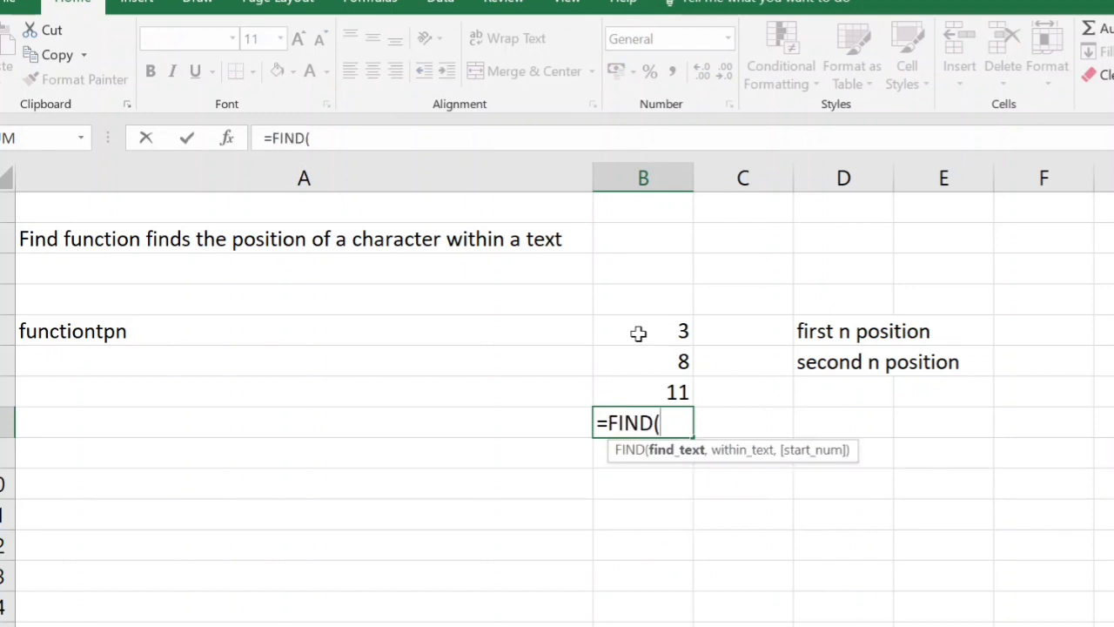
pyautogui.write('"')
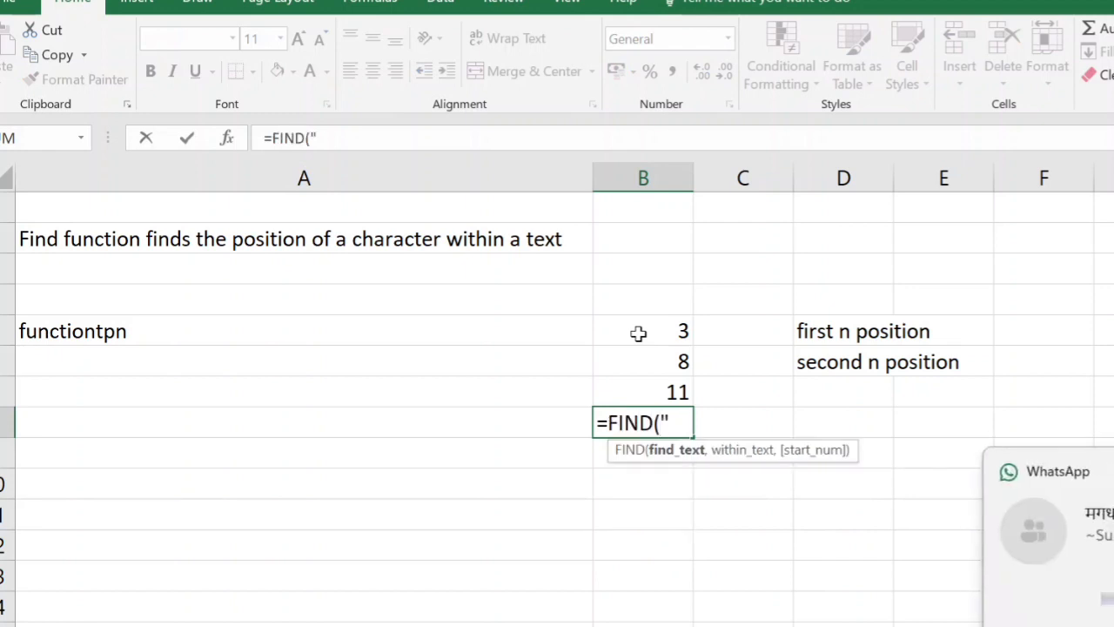
pyautogui.write('n"')
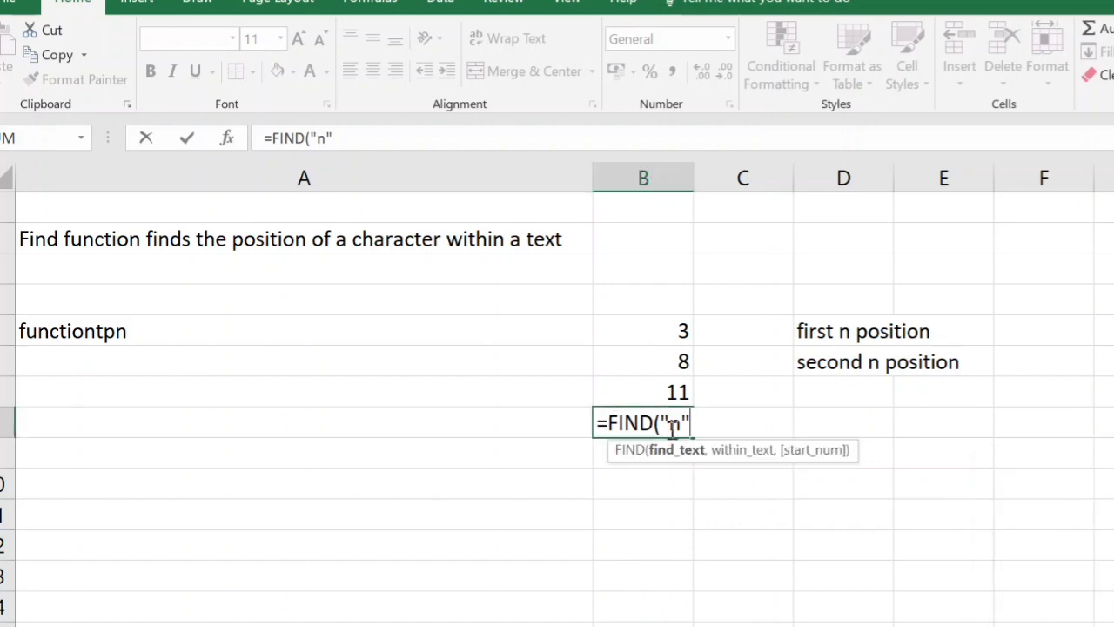
pyautogui.write(',')
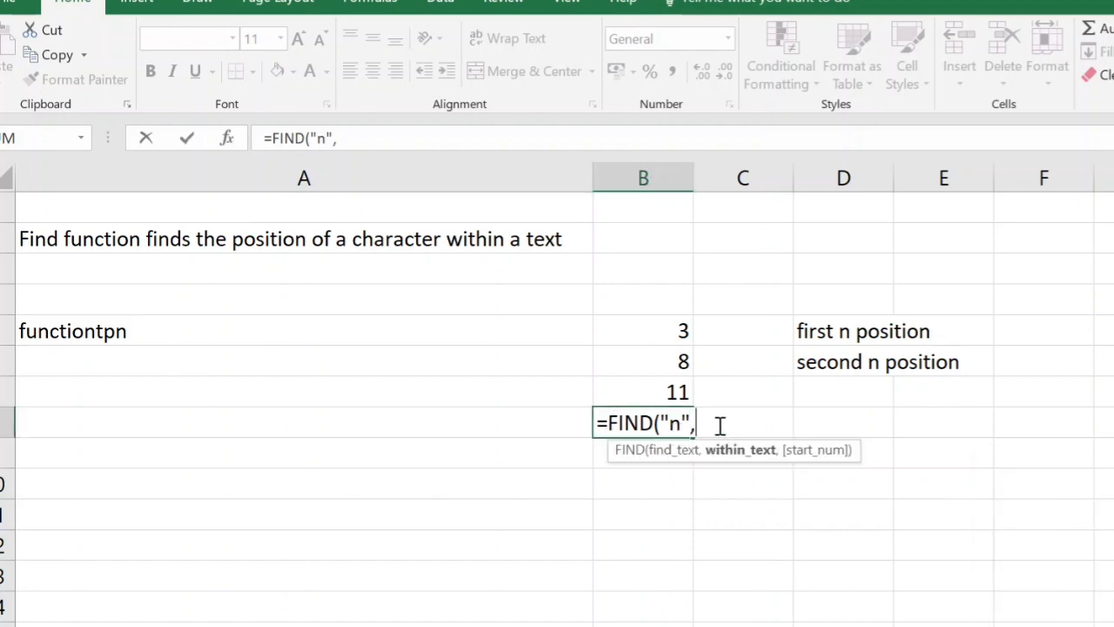
pyautogui.click(239, 324)
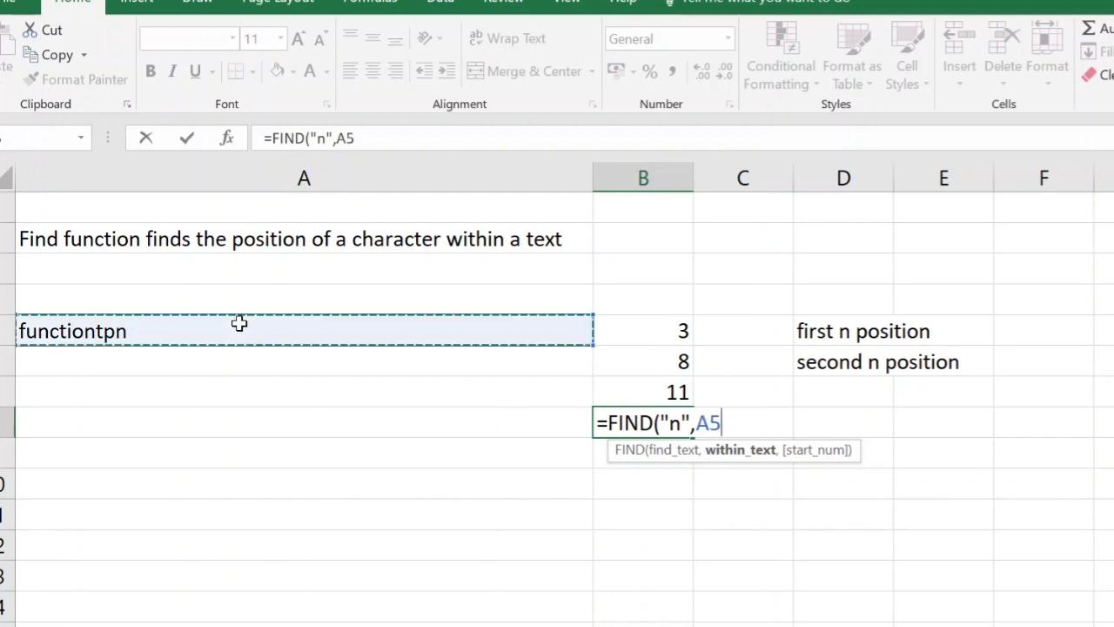
pyautogui.write(',')
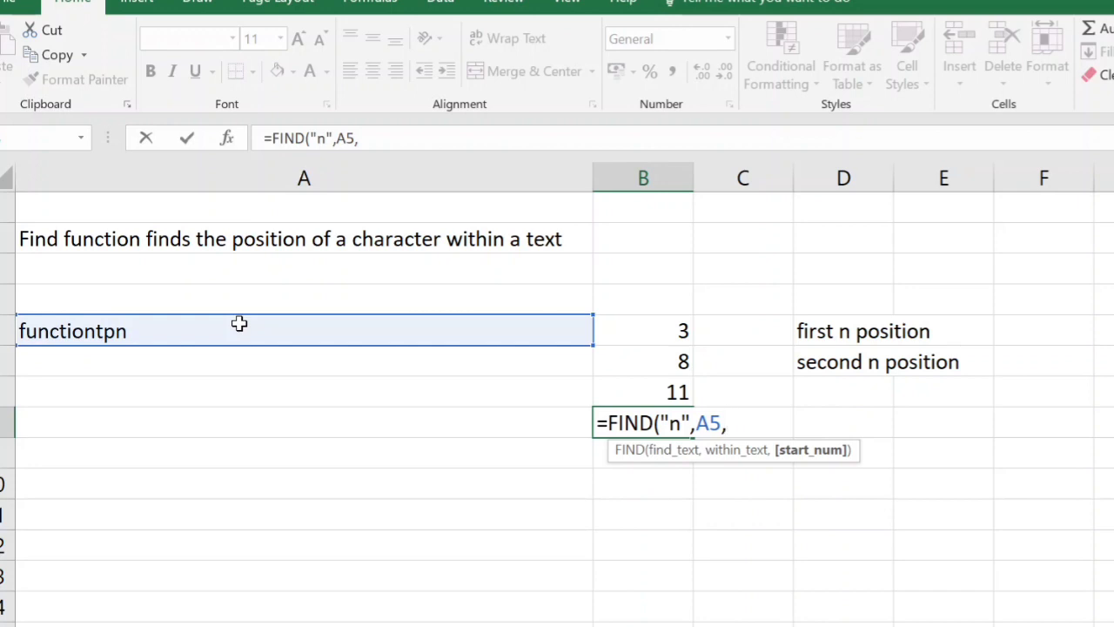
pyautogui.write('9)')
pyautogui.press('Return')
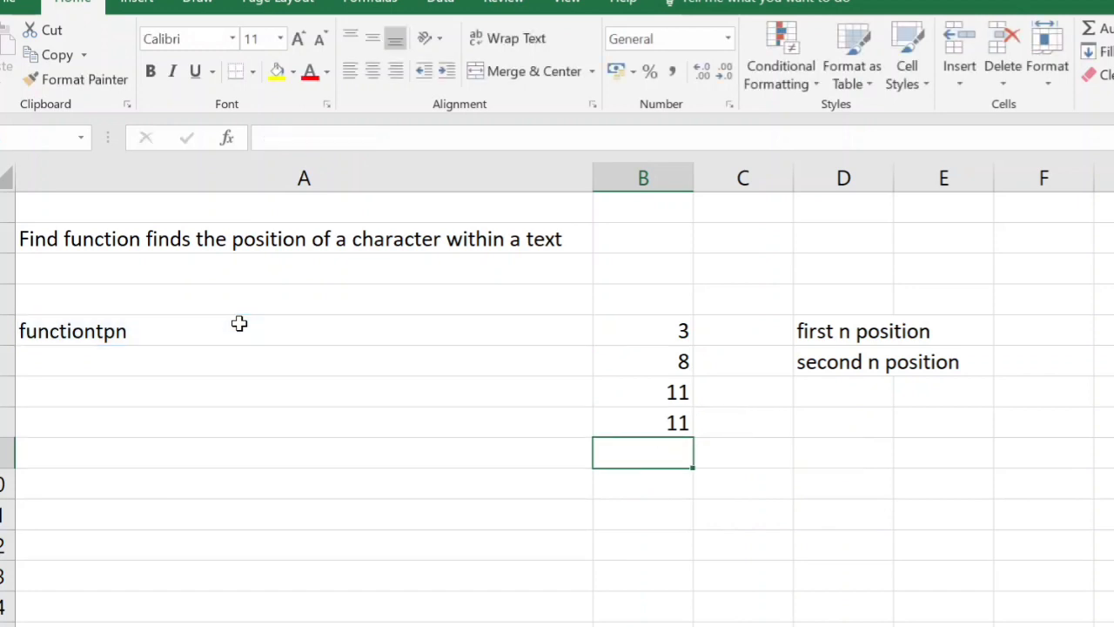
# Label the third FIND formula by entering "third n position" in cell D8.
pyautogui.press('Up')
pyautogui.press('Right')
pyautogui.press('Right')
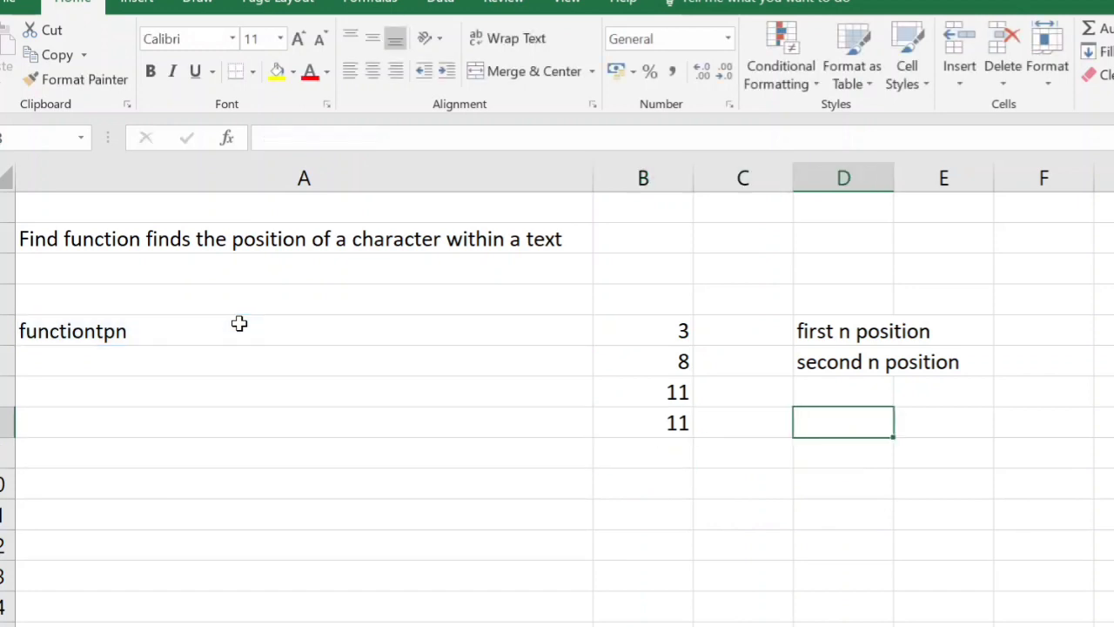
pyautogui.press('F2')
pyautogui.write('d ')
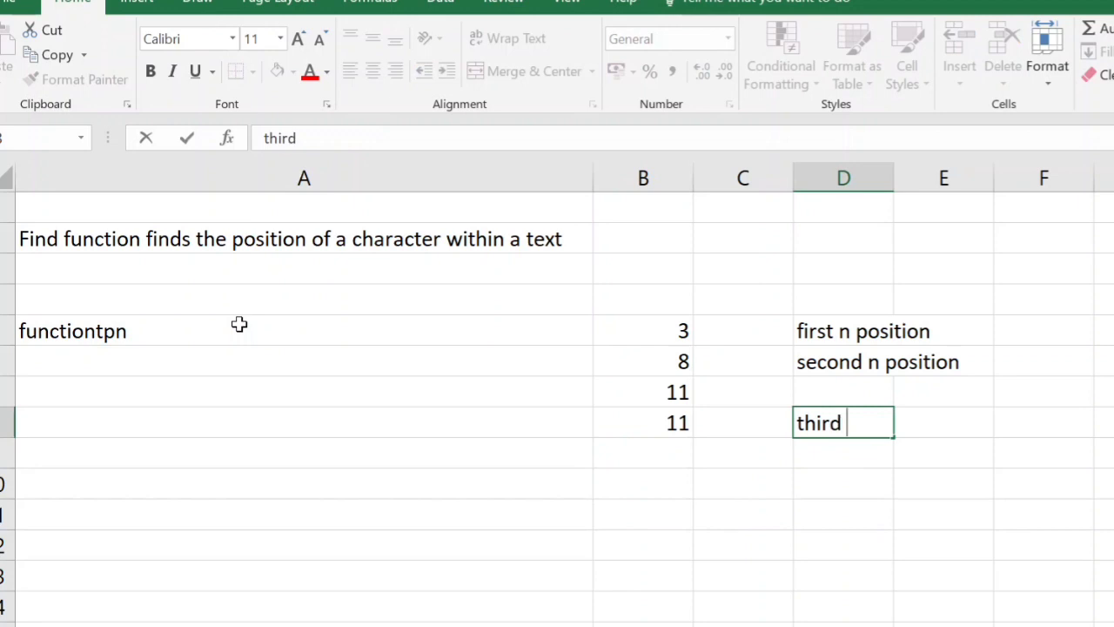
pyautogui.write('n position')
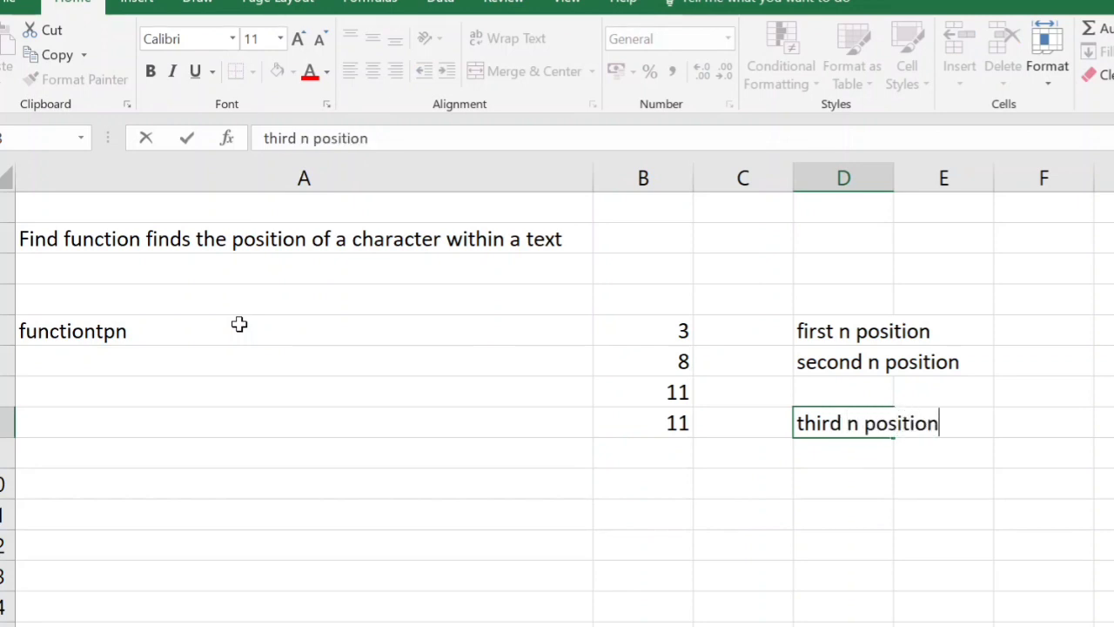
pyautogui.press('Return')
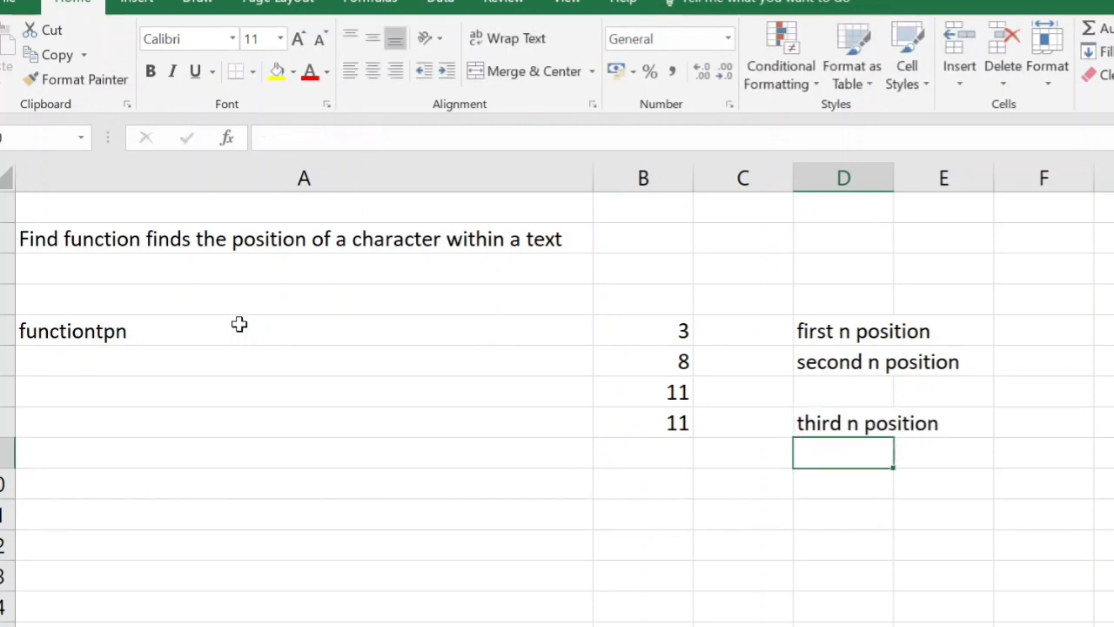
# Select the empty cell A3 directly below the description text.
pyautogui.press('Up')
pyautogui.press('Left')
pyautogui.press('Left')
pyautogui.press('Left')
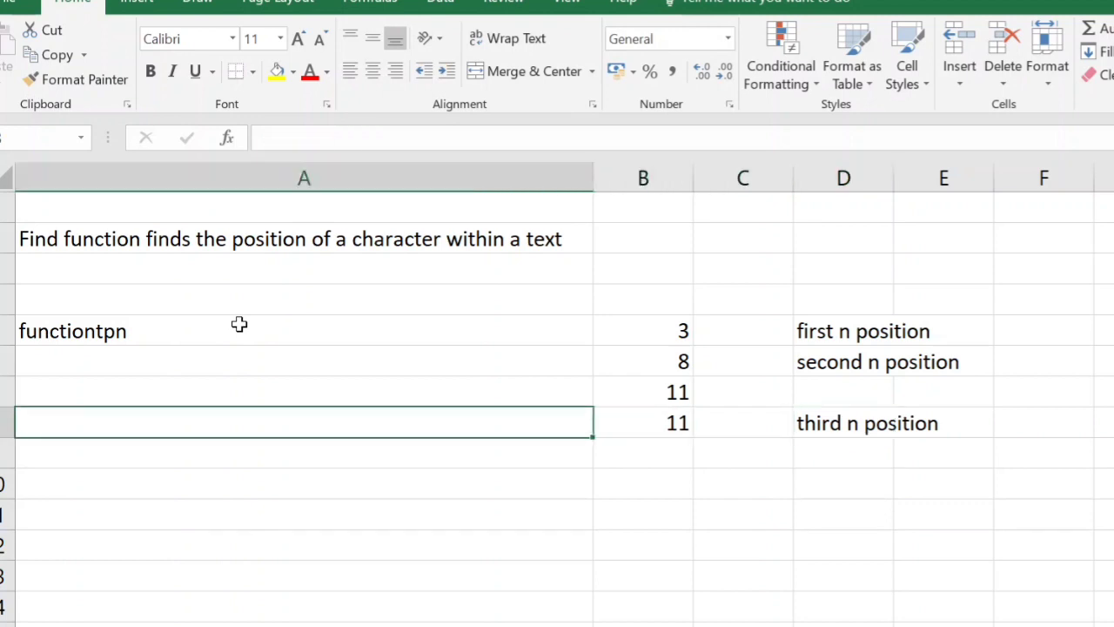
pyautogui.press('Up')
pyautogui.press('Up')
pyautogui.press('Up')
pyautogui.press('Up')
pyautogui.press('Up')
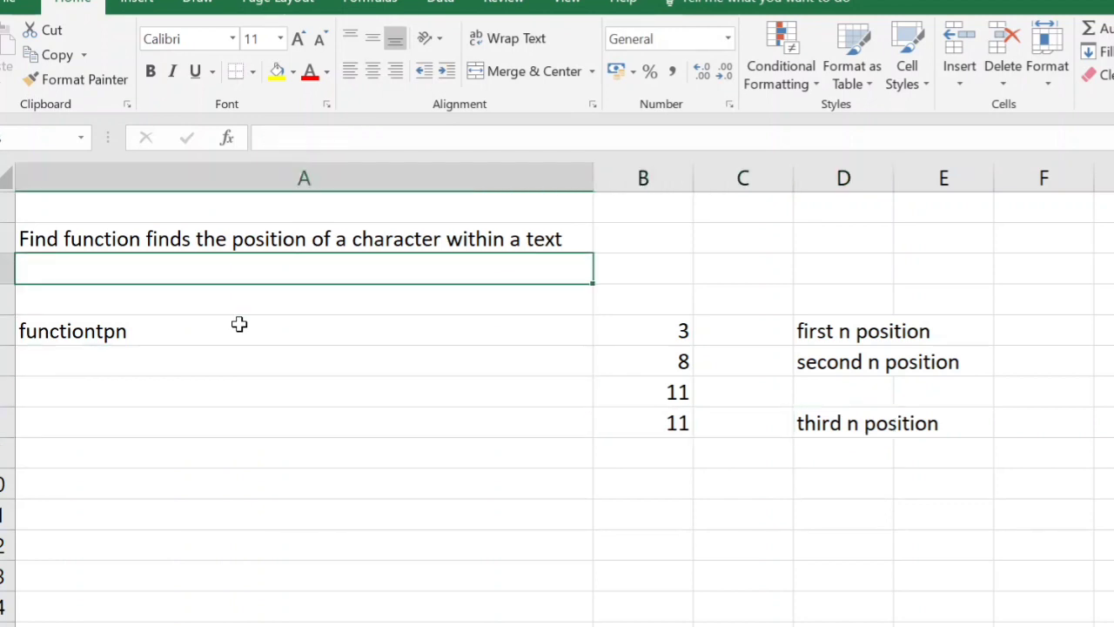